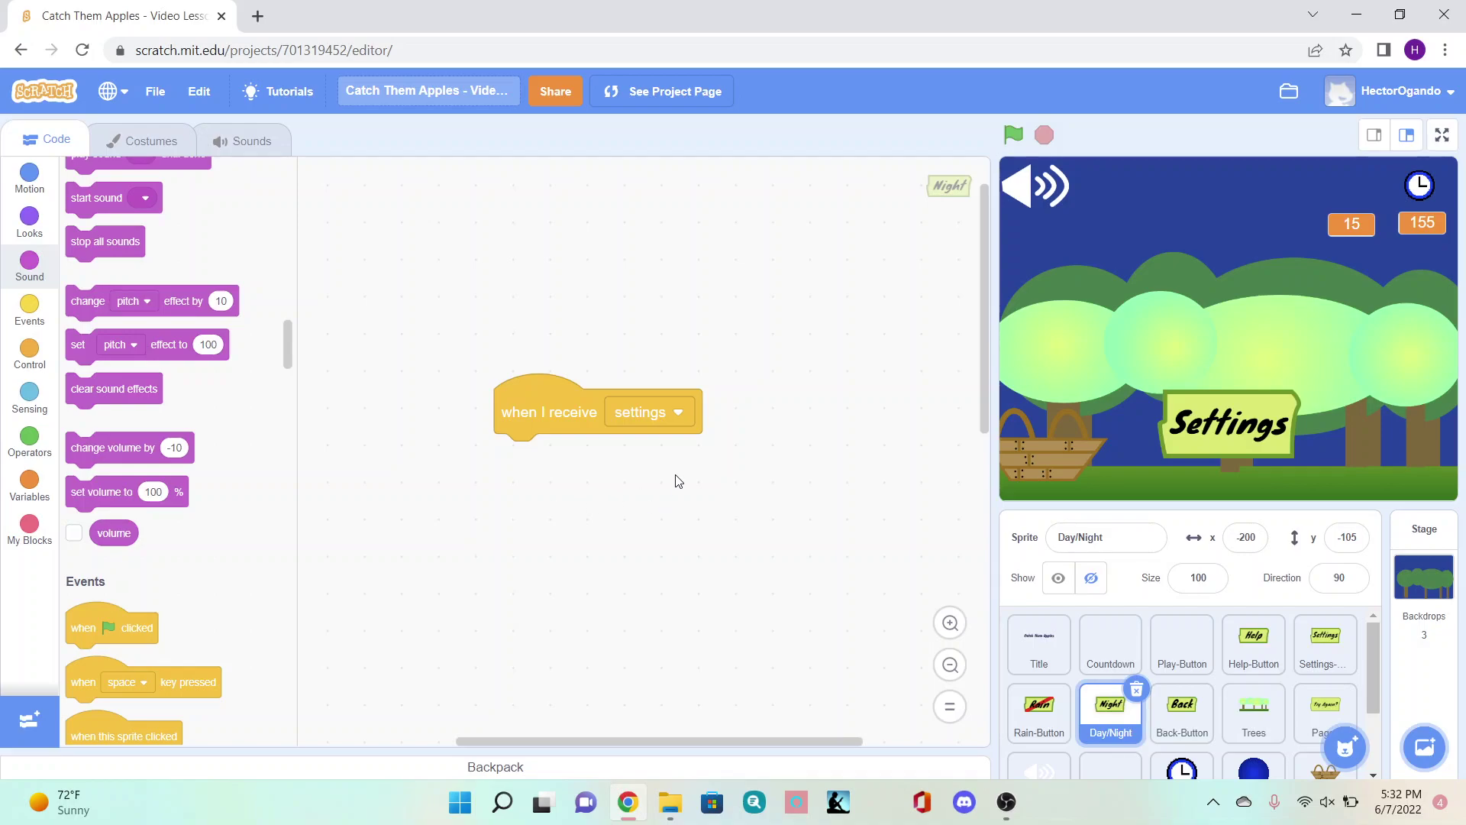
Copy the Help-Button hover-brightness script into Day/Night and snap it under 'when I receive settings'.
left_click(1253, 644)
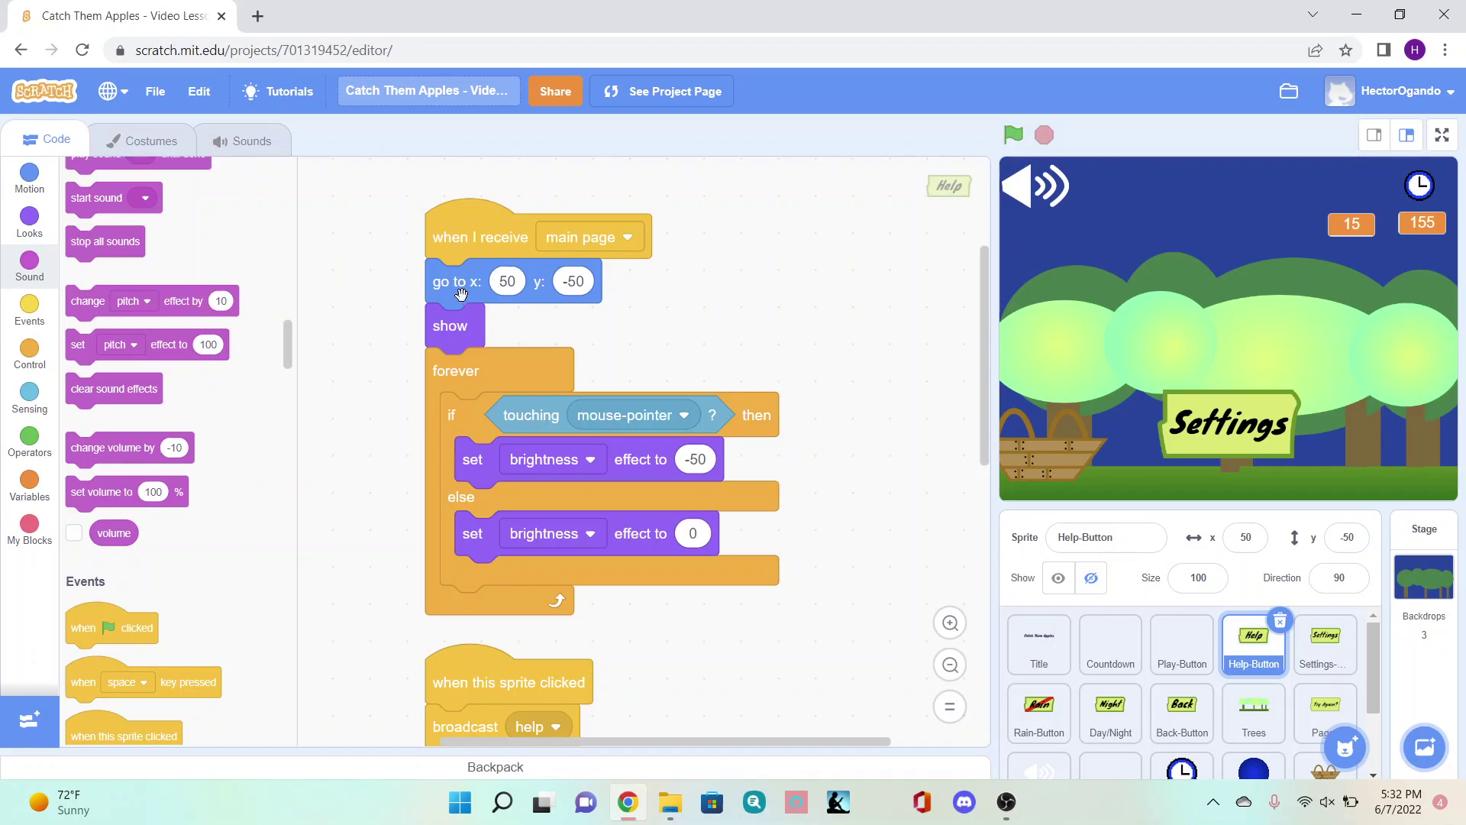
left_click_drag(461, 288, 1117, 717)
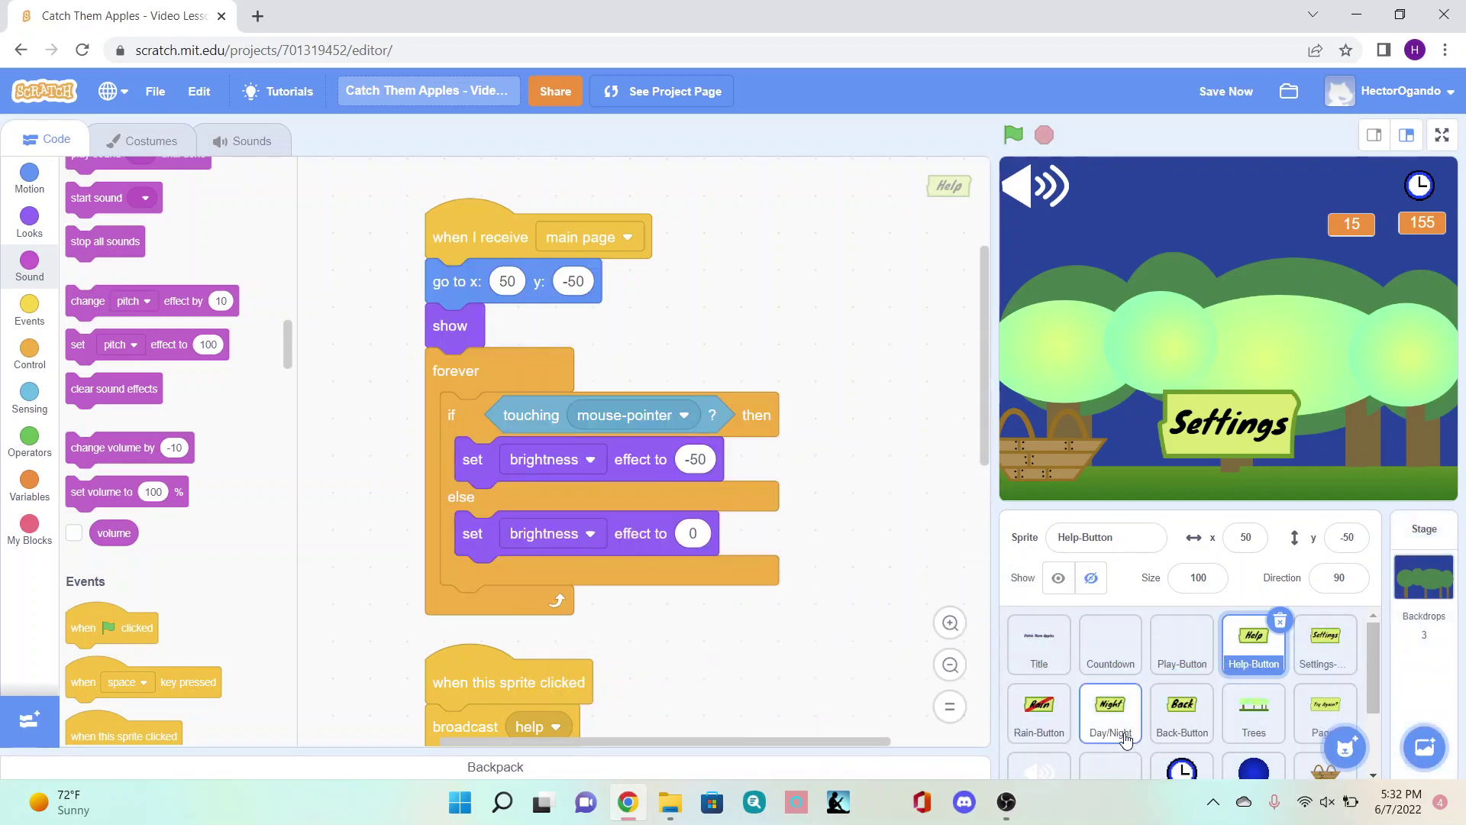
left_click(1111, 715)
left_click_drag(337, 215, 415, 471)
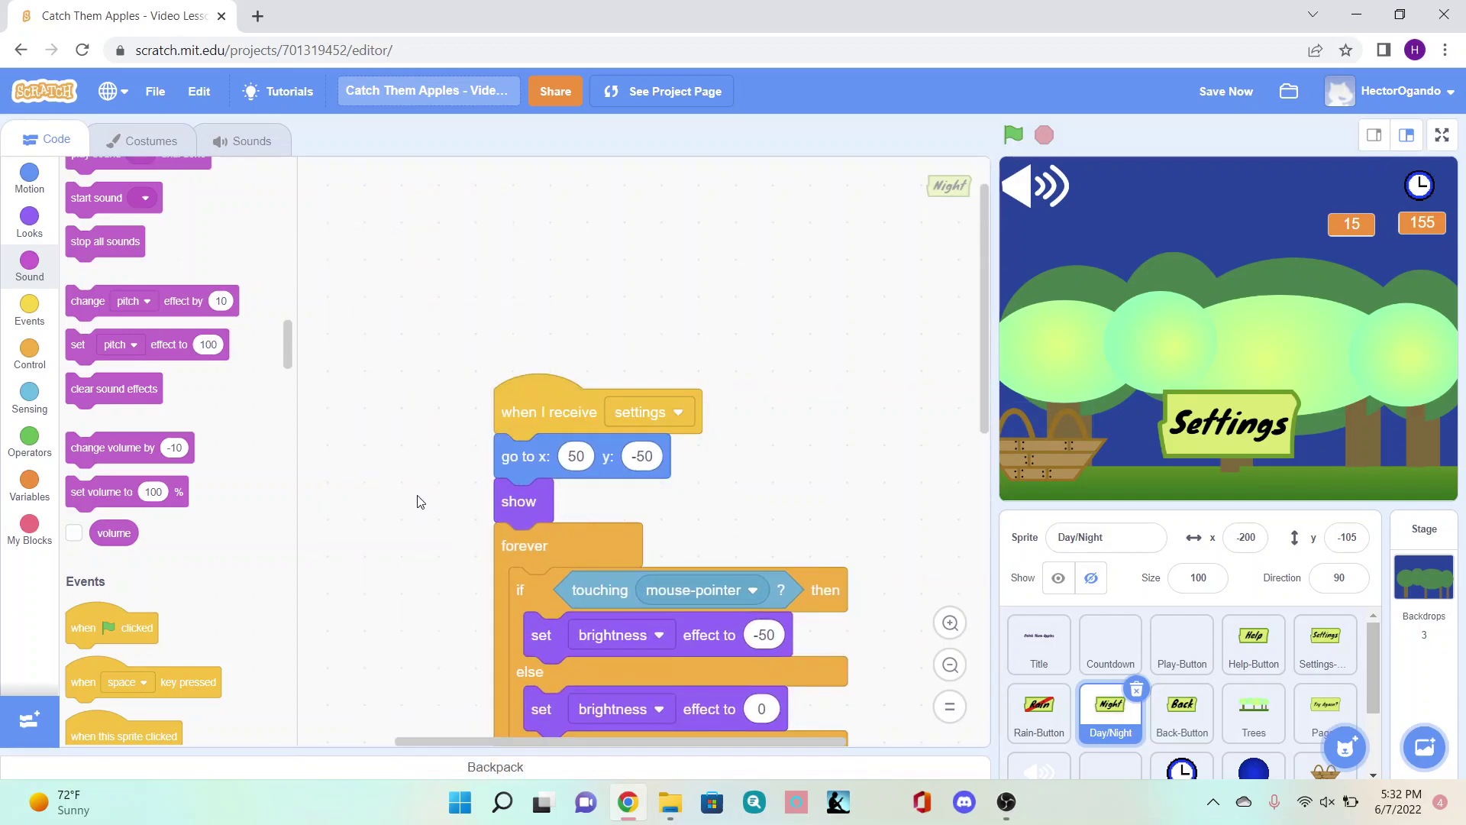
scroll(420, 498, "down", 2)
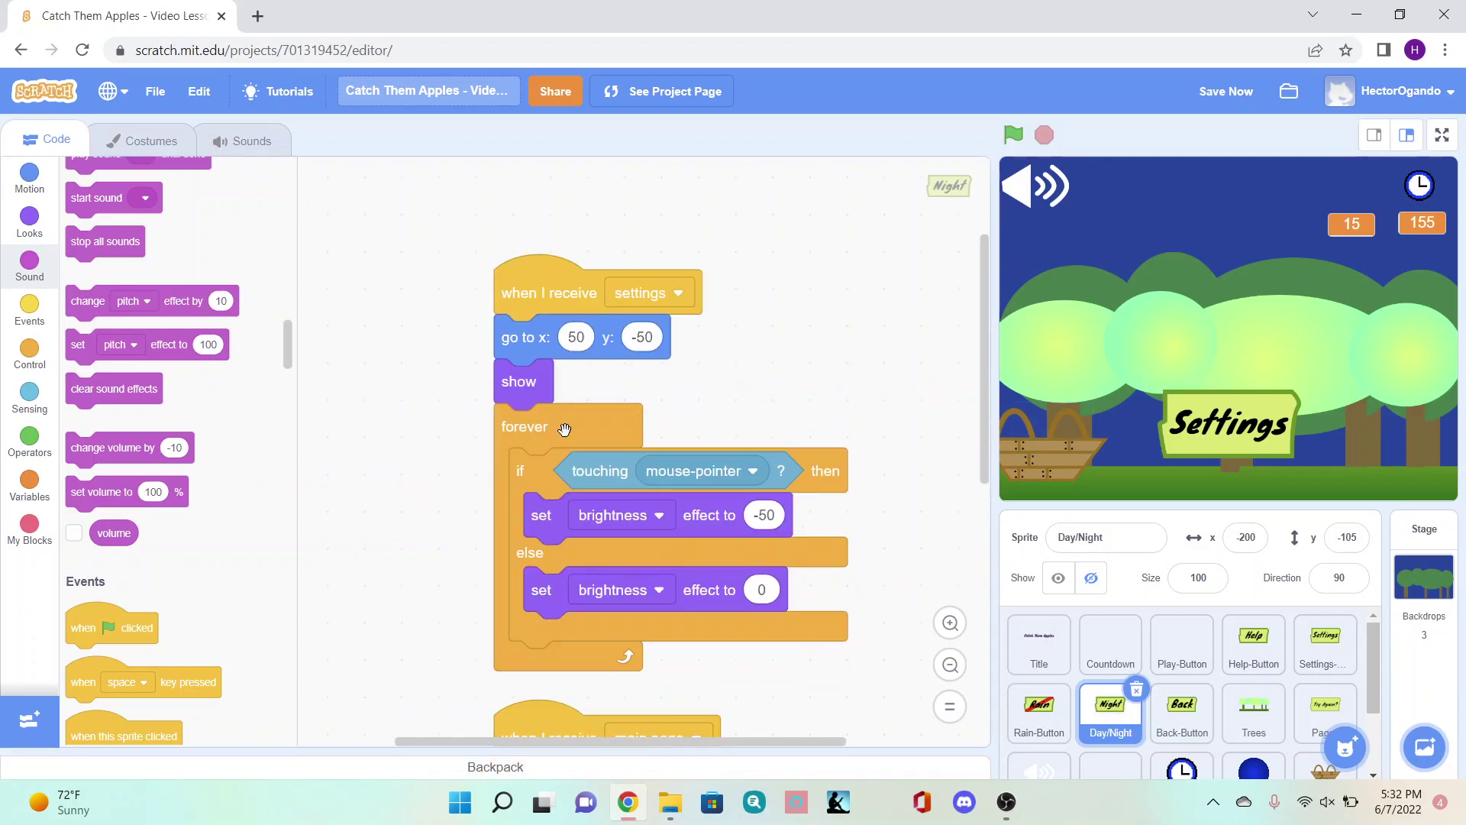
Change the settings script's go to position to x -200, y -105.
left_click(580, 337)
type("-200")
left_click(655, 337)
type("-")
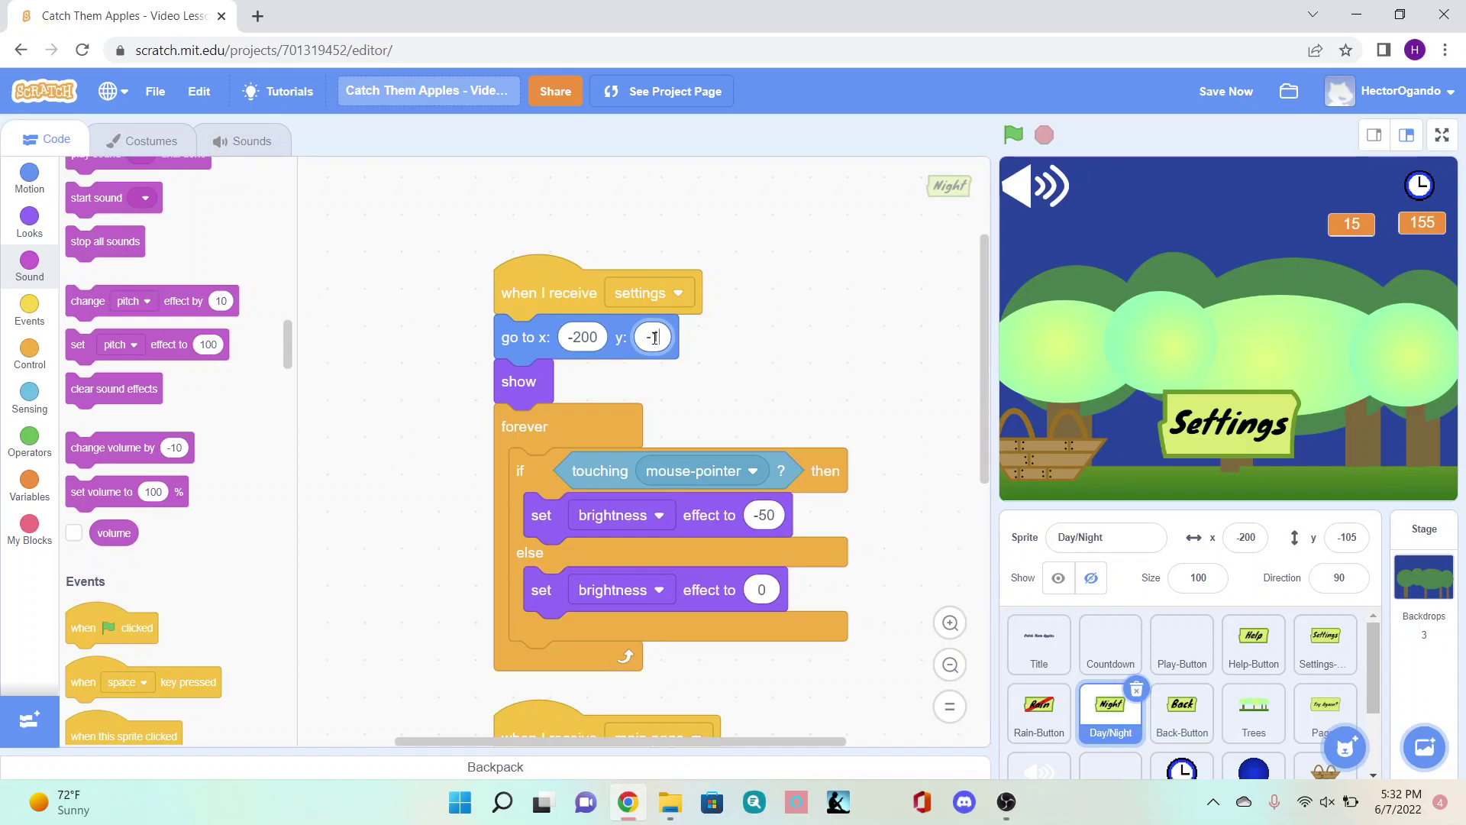
type("05")
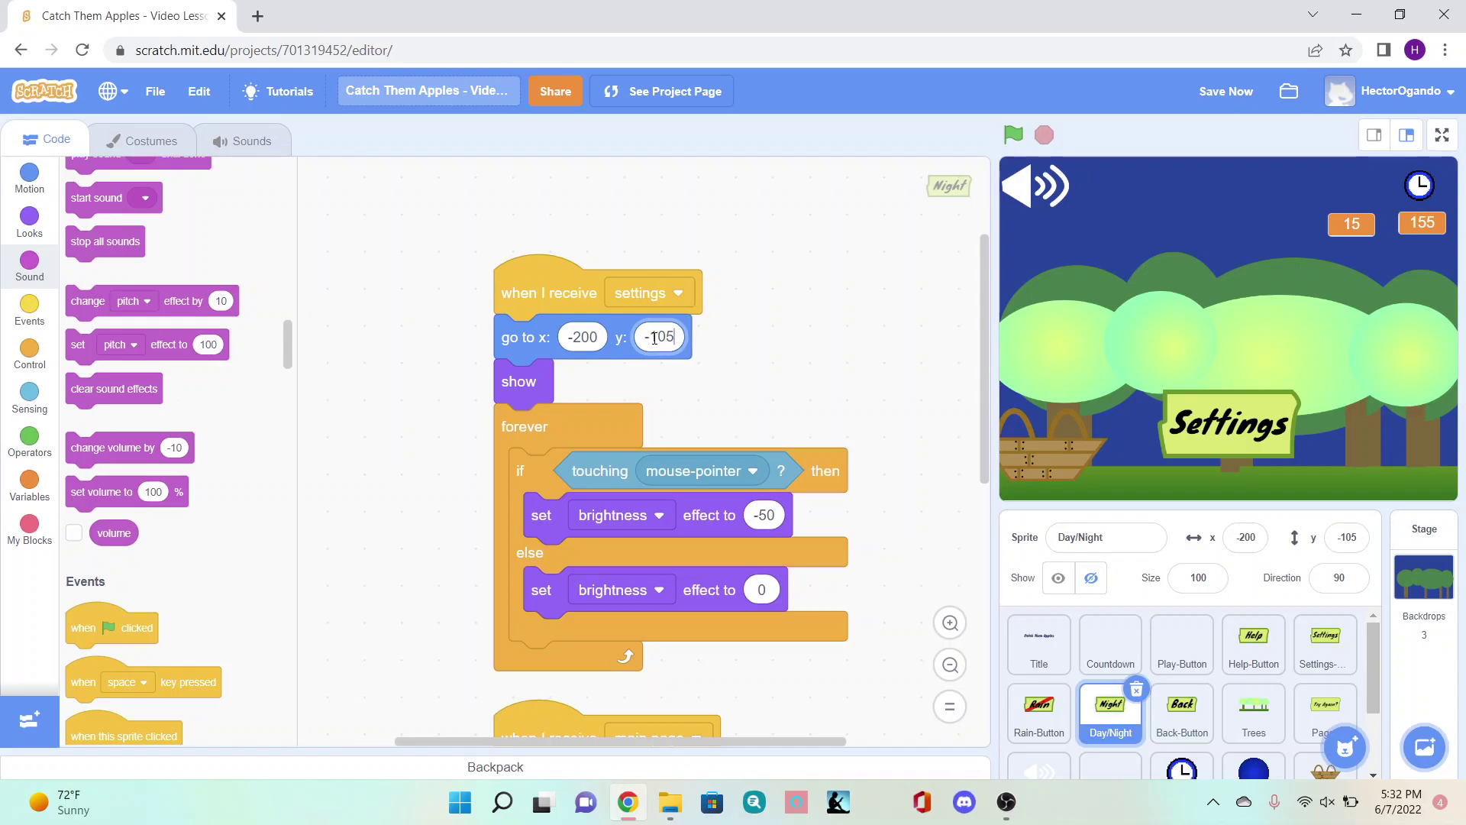
left_click(734, 390)
scroll(737, 518, "down", 3)
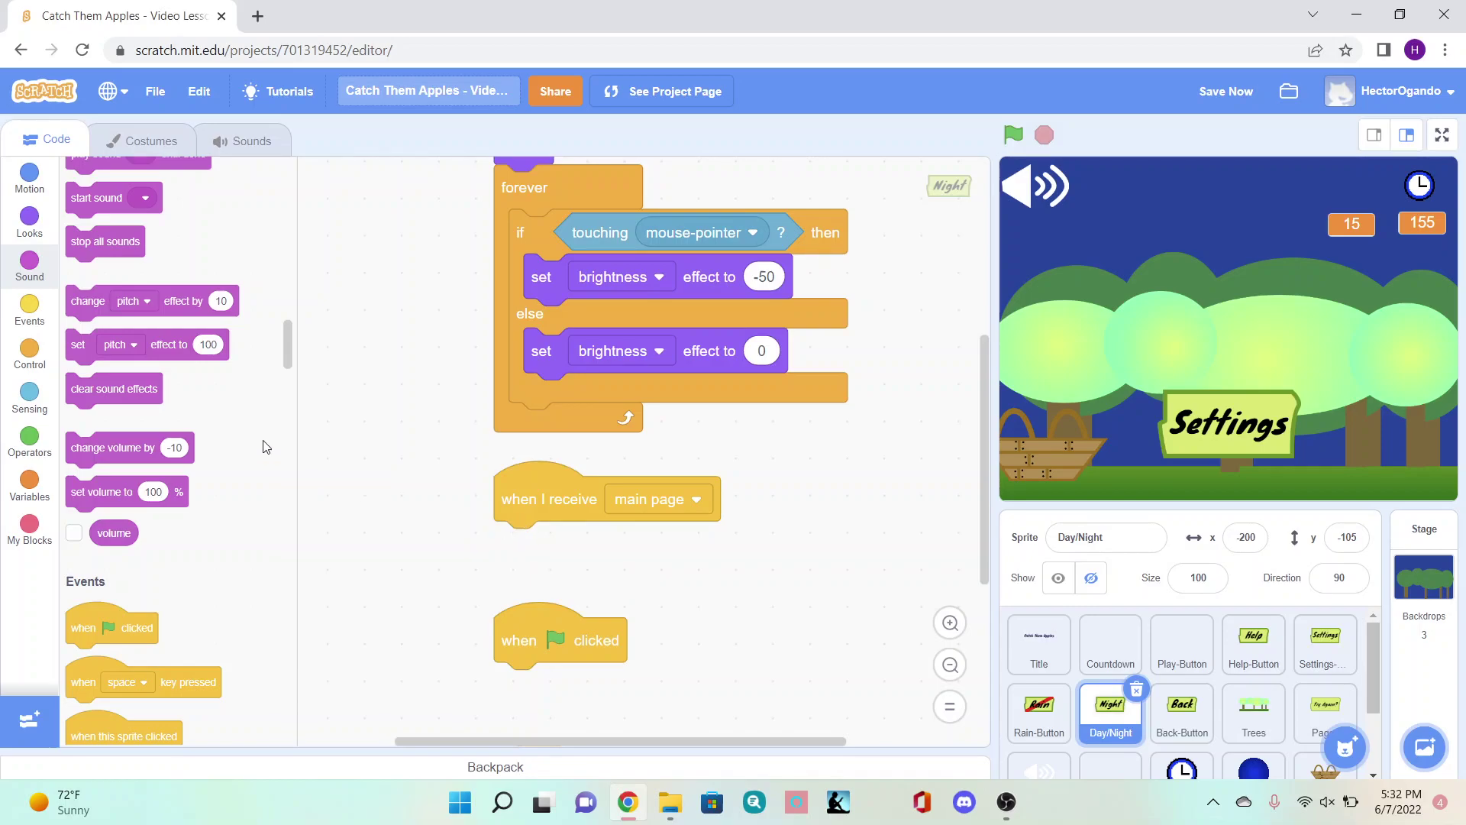
Add 'hide' under 'when I receive main page' and 'go to front layer' under the first green-flag hat.
left_click(30, 235)
scroll(149, 401, "down", 3)
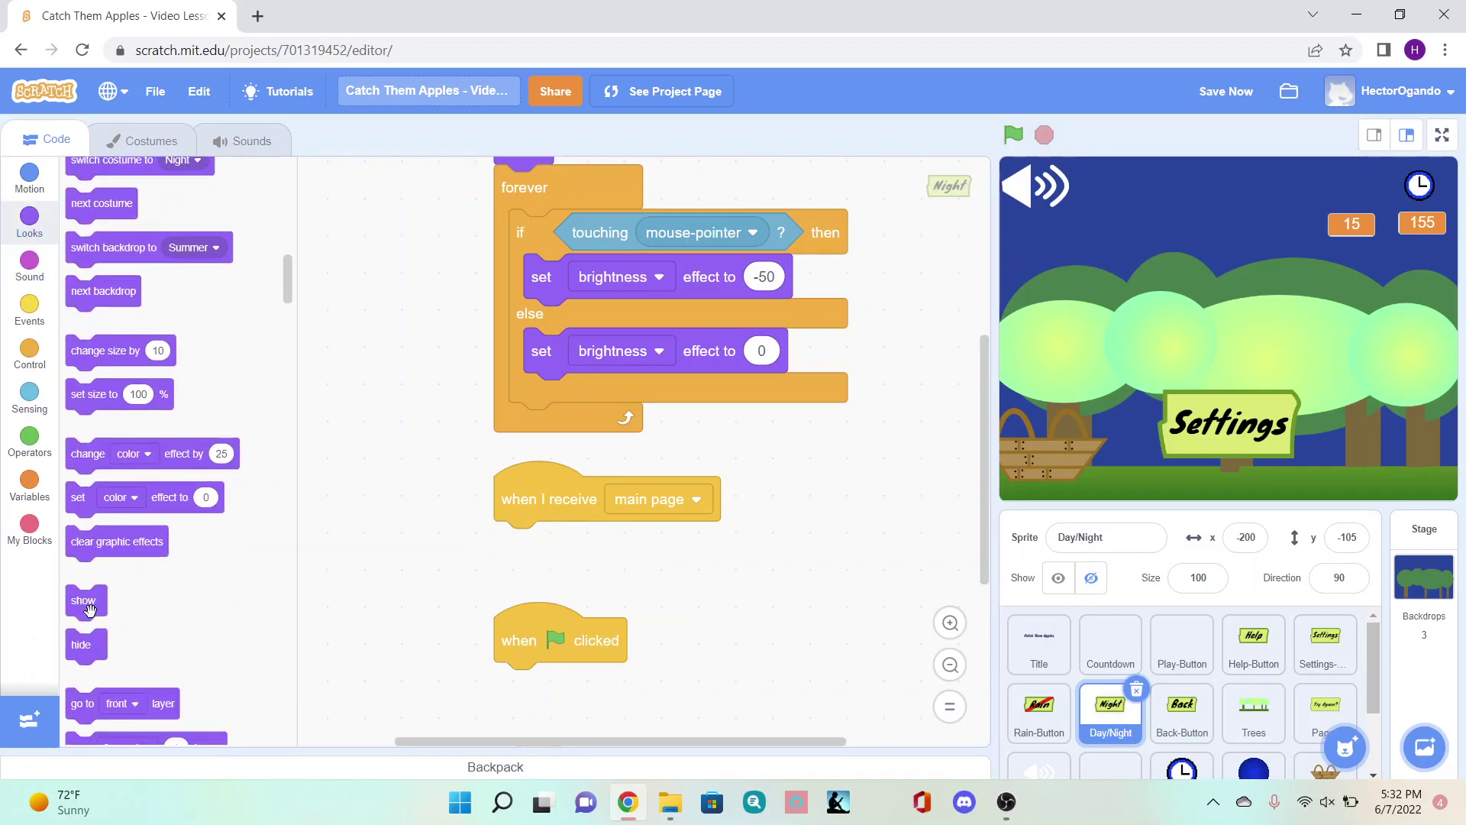
left_click_drag(81, 644, 519, 558)
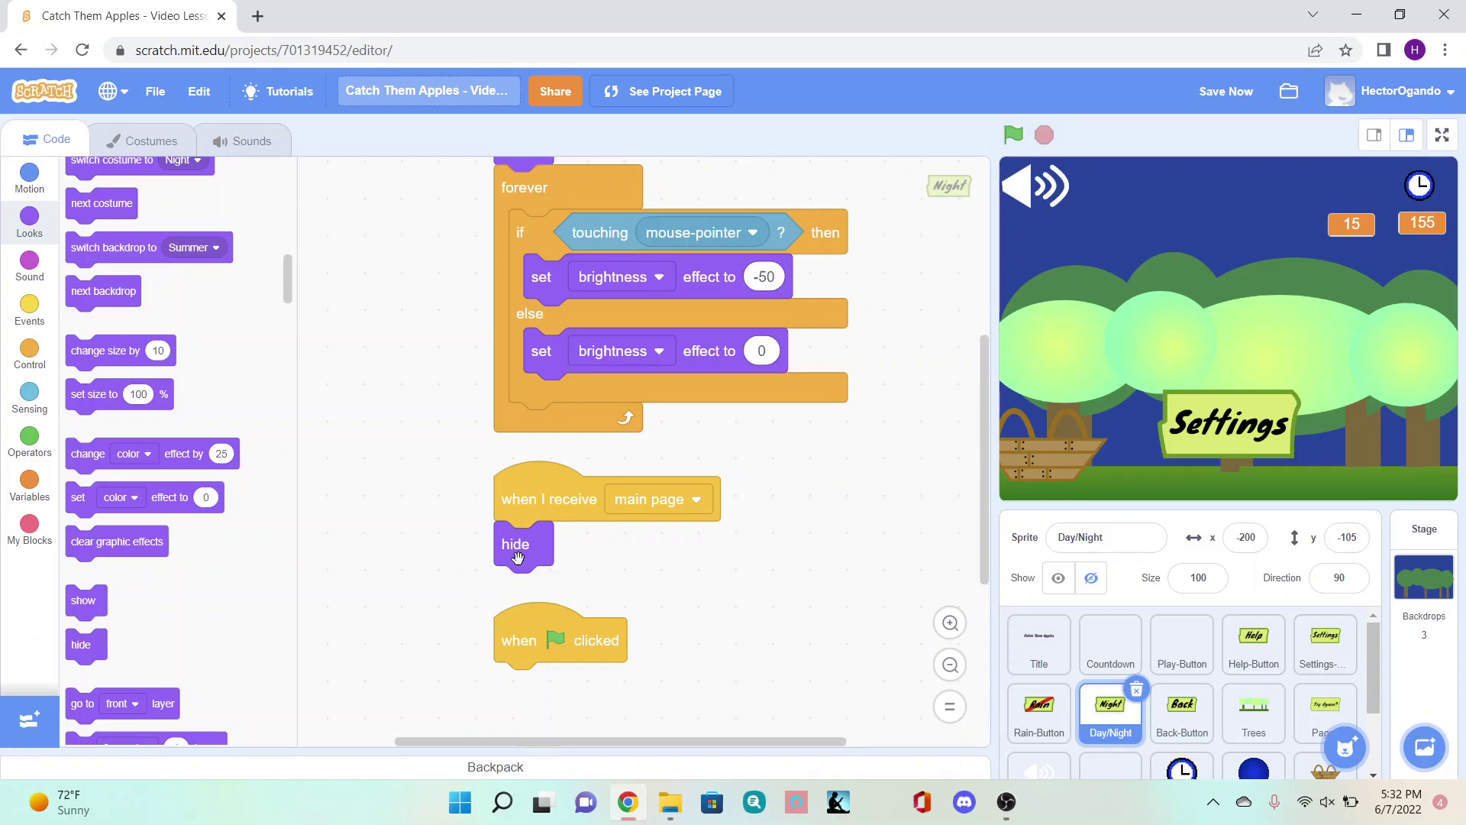
scroll(473, 392, "down", 2)
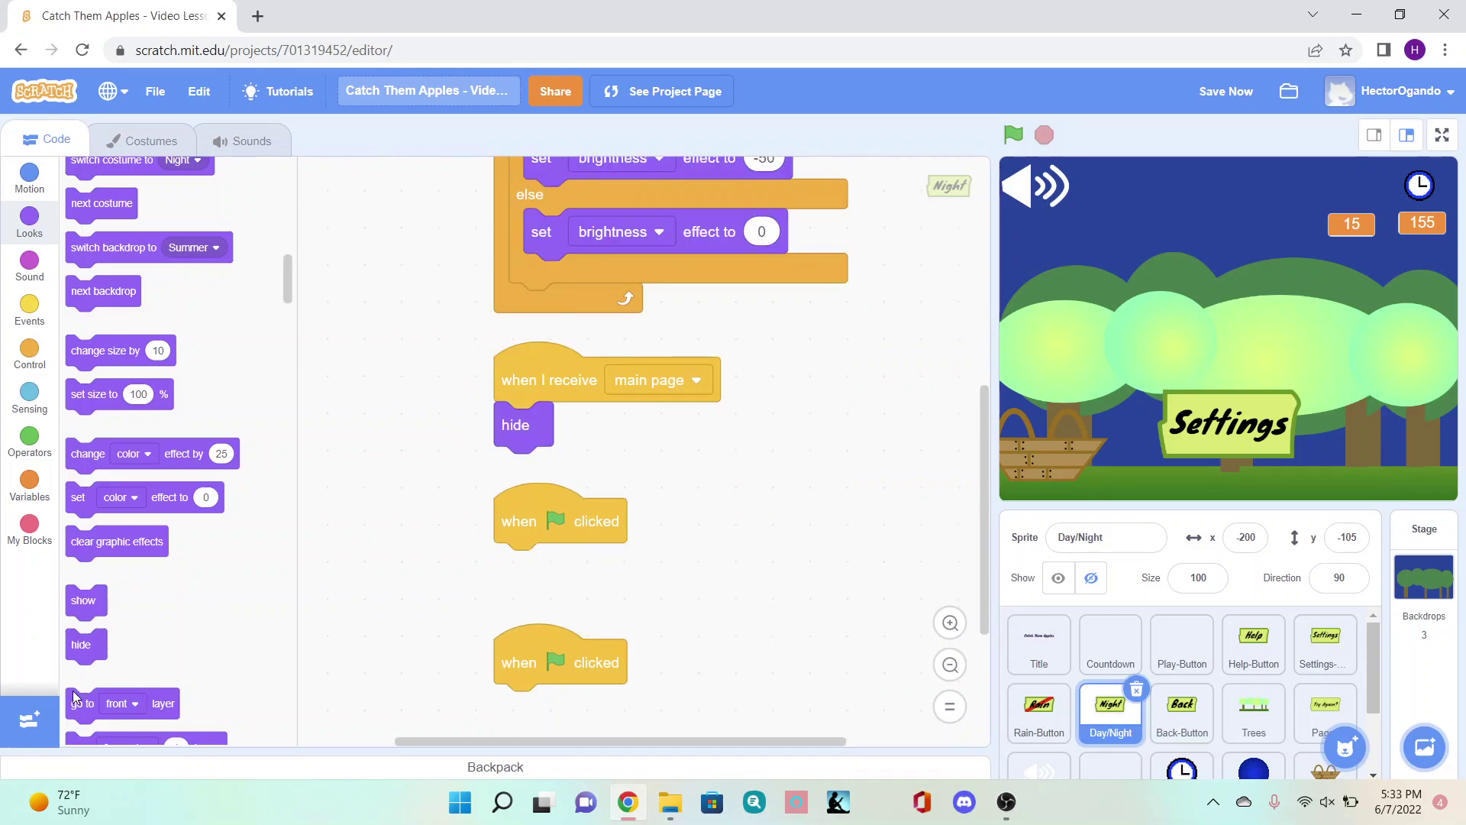
left_click_drag(84, 703, 514, 566)
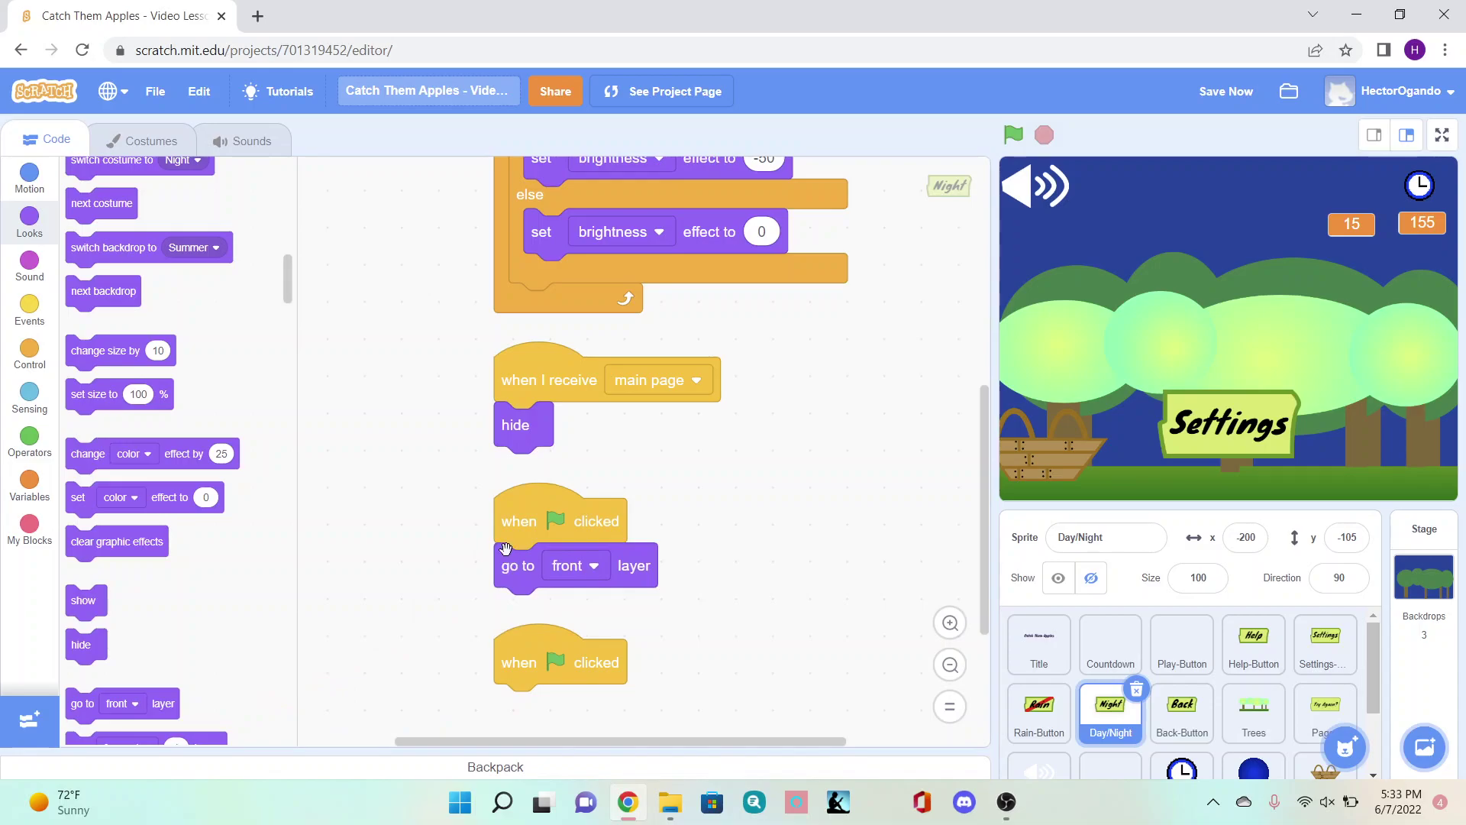
scroll(470, 561, "down", 4)
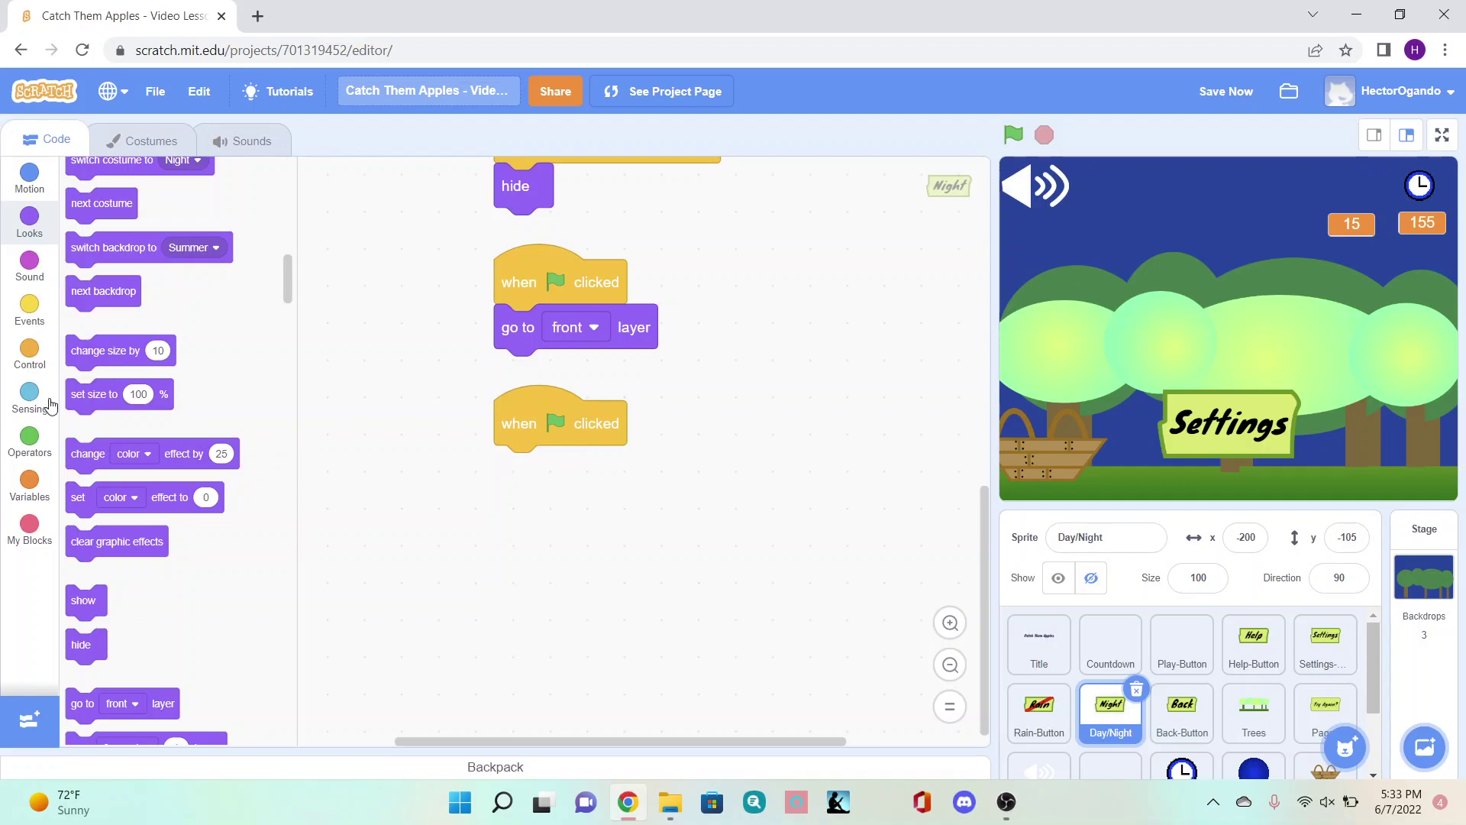
Make the second green-flag script hide the sprite and start a forever loop.
left_click_drag(80, 647, 527, 479)
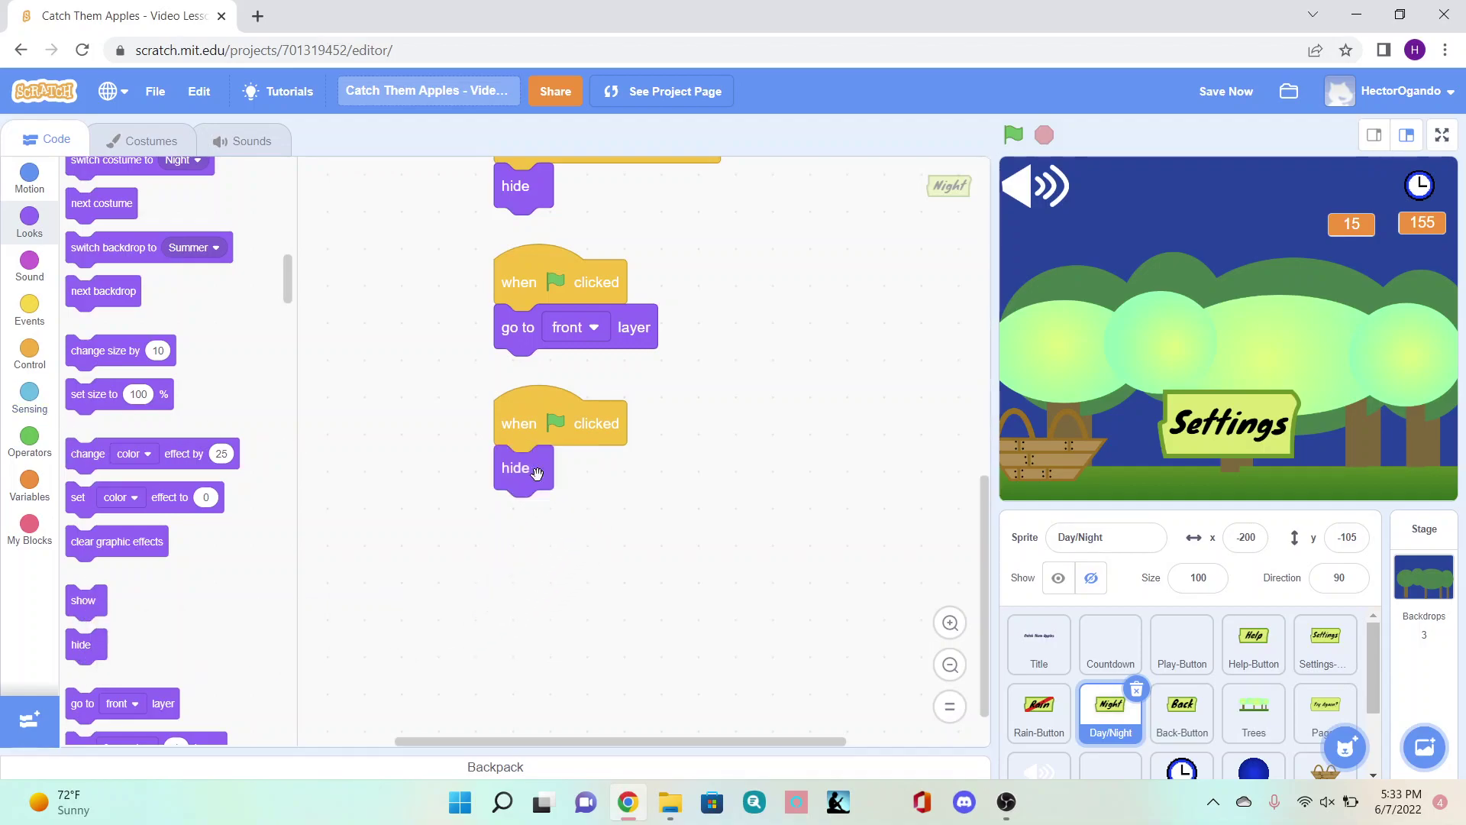
left_click(30, 355)
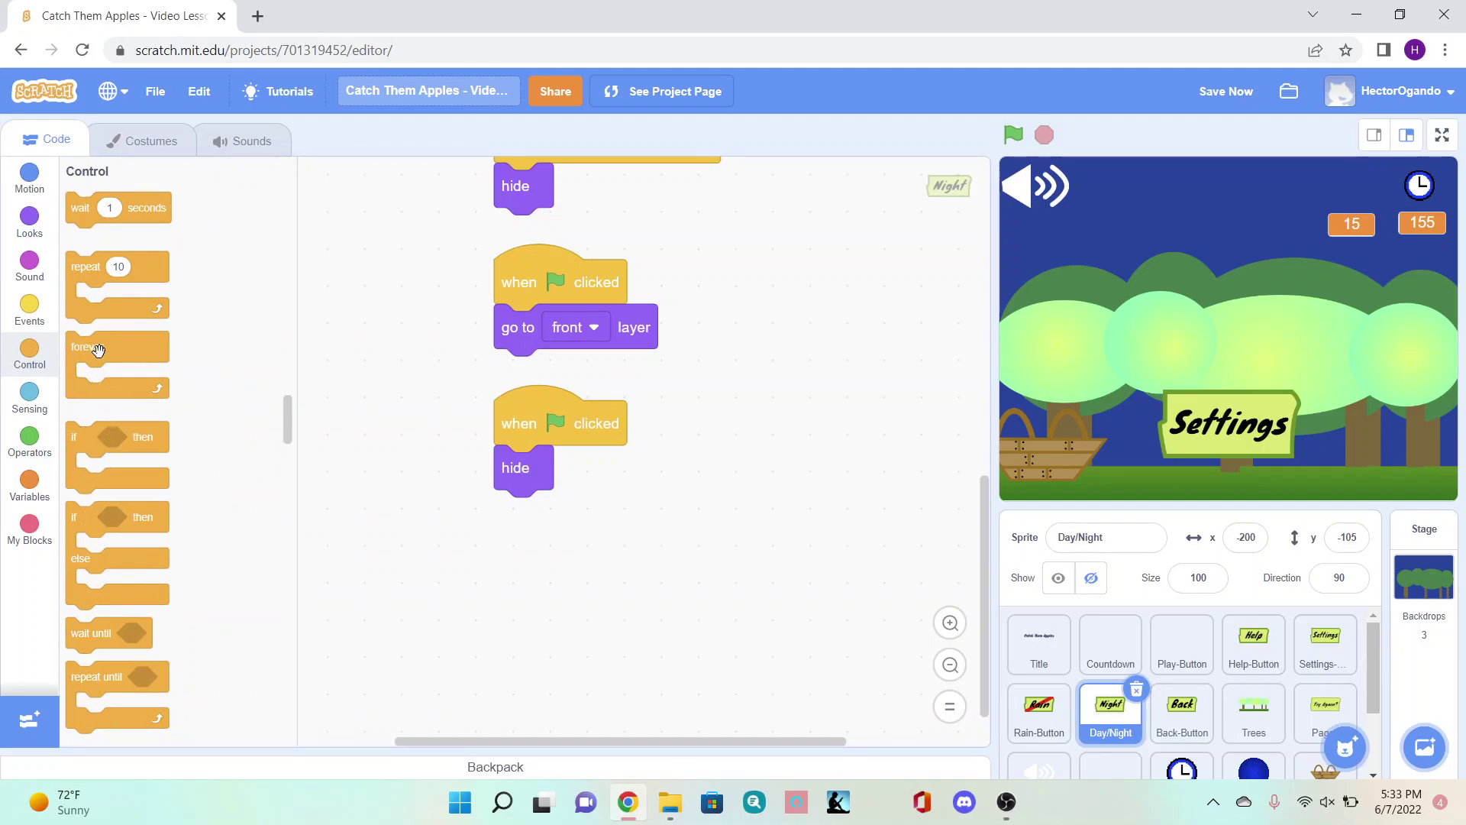
mouse_move(114, 367)
left_mouse_down()
mouse_move(546, 608)
mouse_move(590, 513)
left_mouse_up()
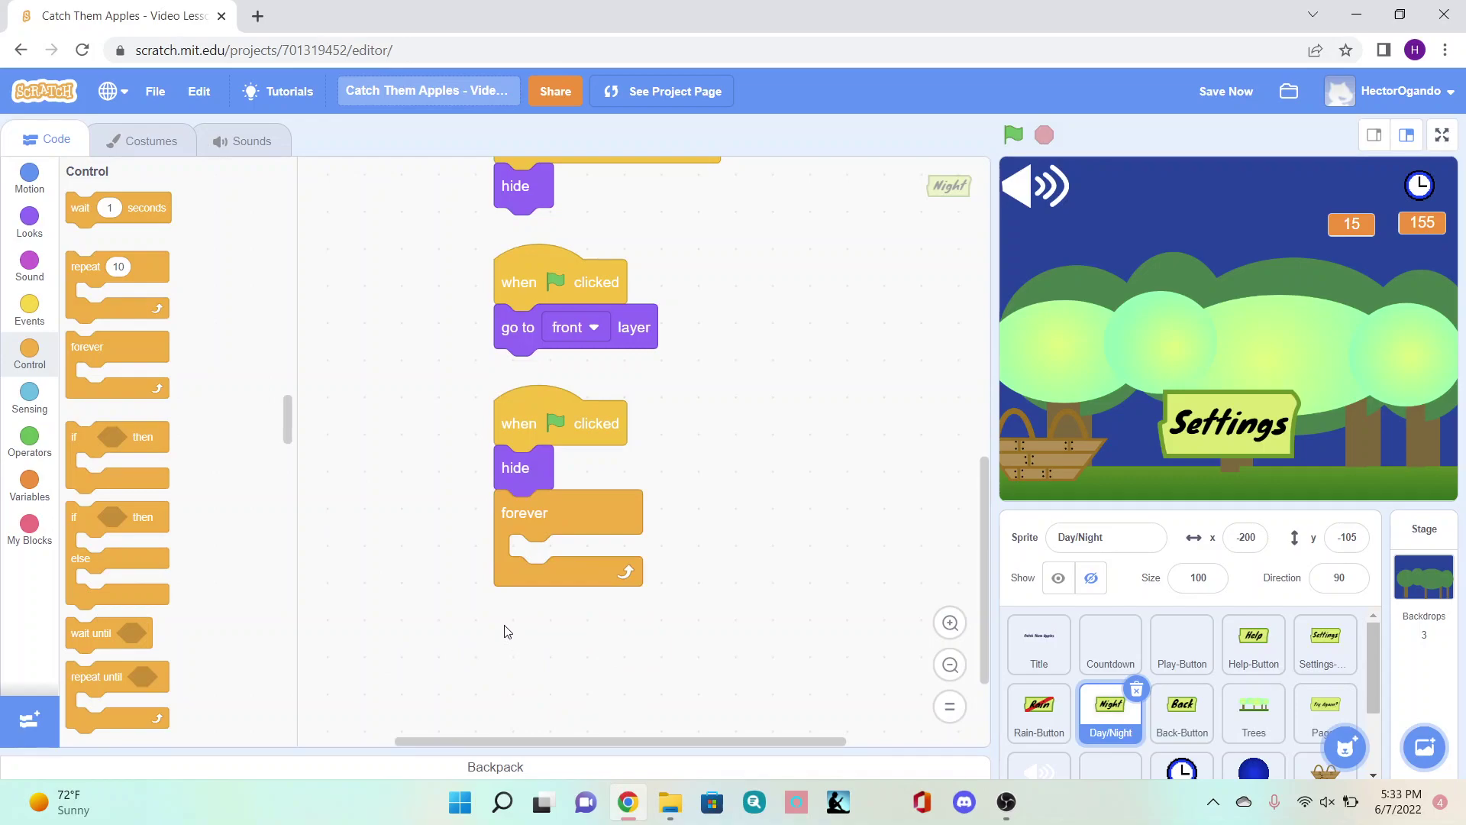
Inside the loop, set the variable day to the value day.
left_click(31, 494)
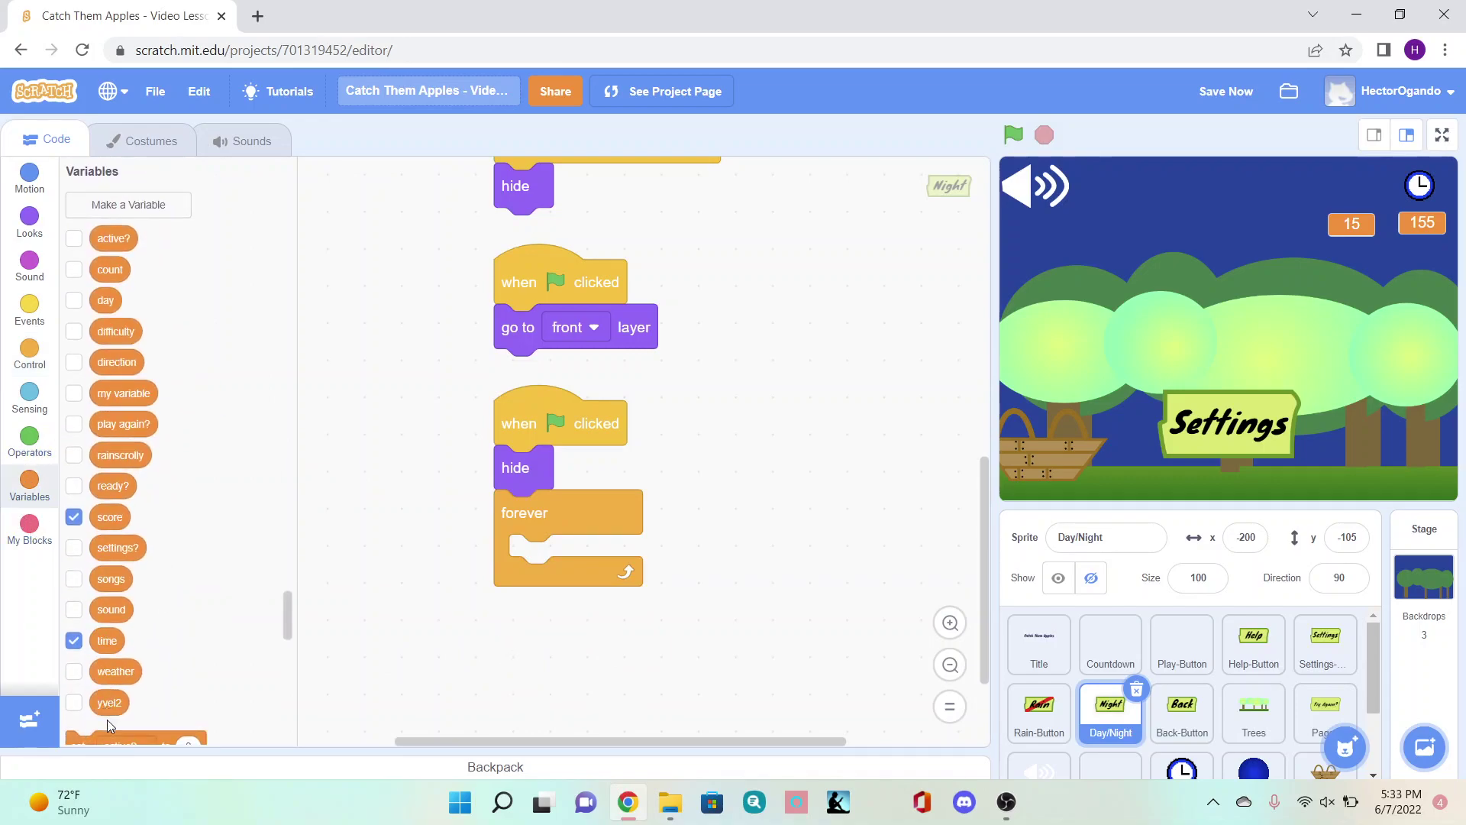
scroll(109, 729, "down", 3)
left_click_drag(80, 627, 555, 550)
left_click(606, 558)
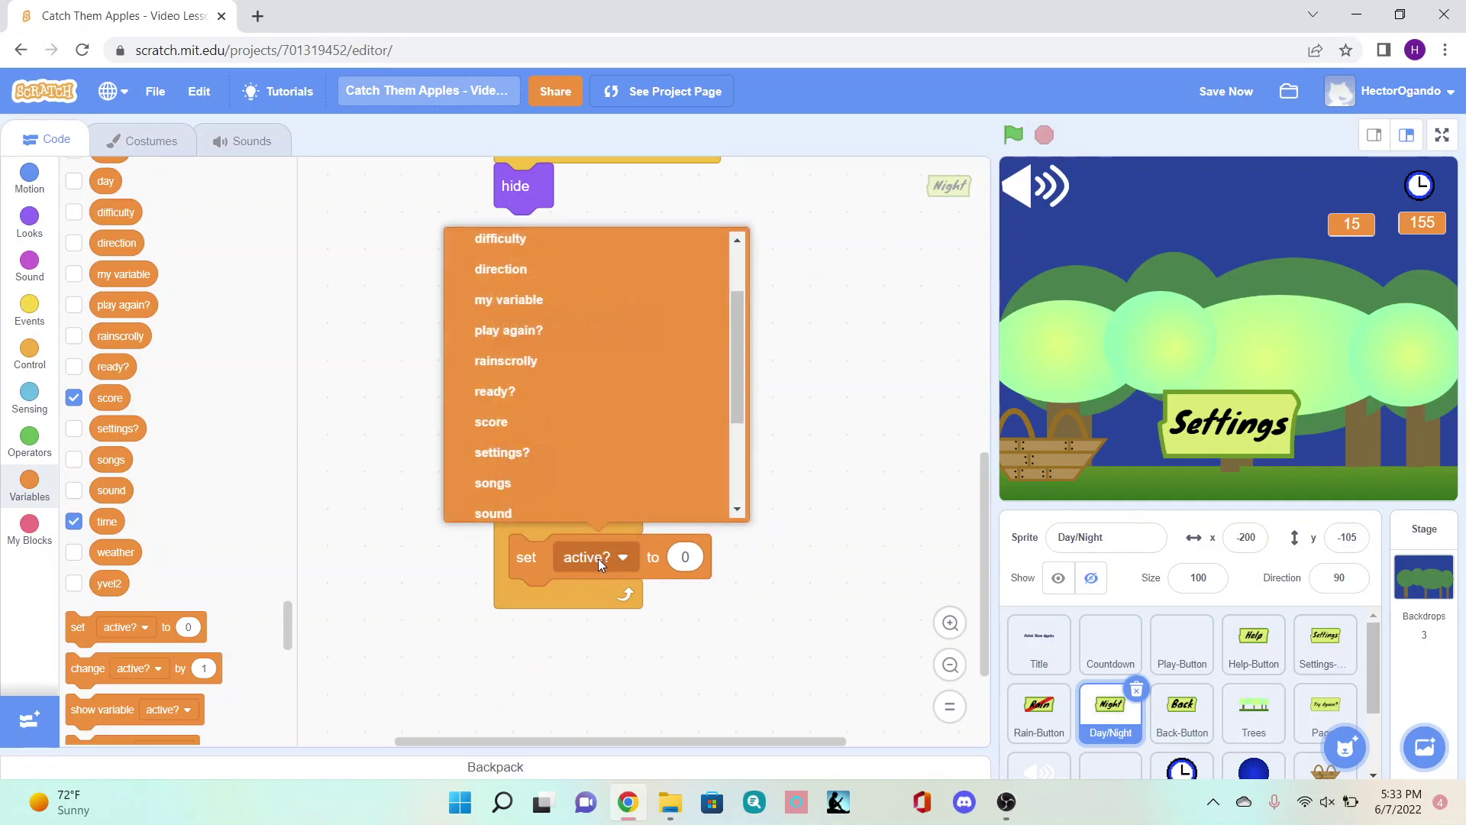
scroll(505, 293, "up", 1)
left_click(485, 304)
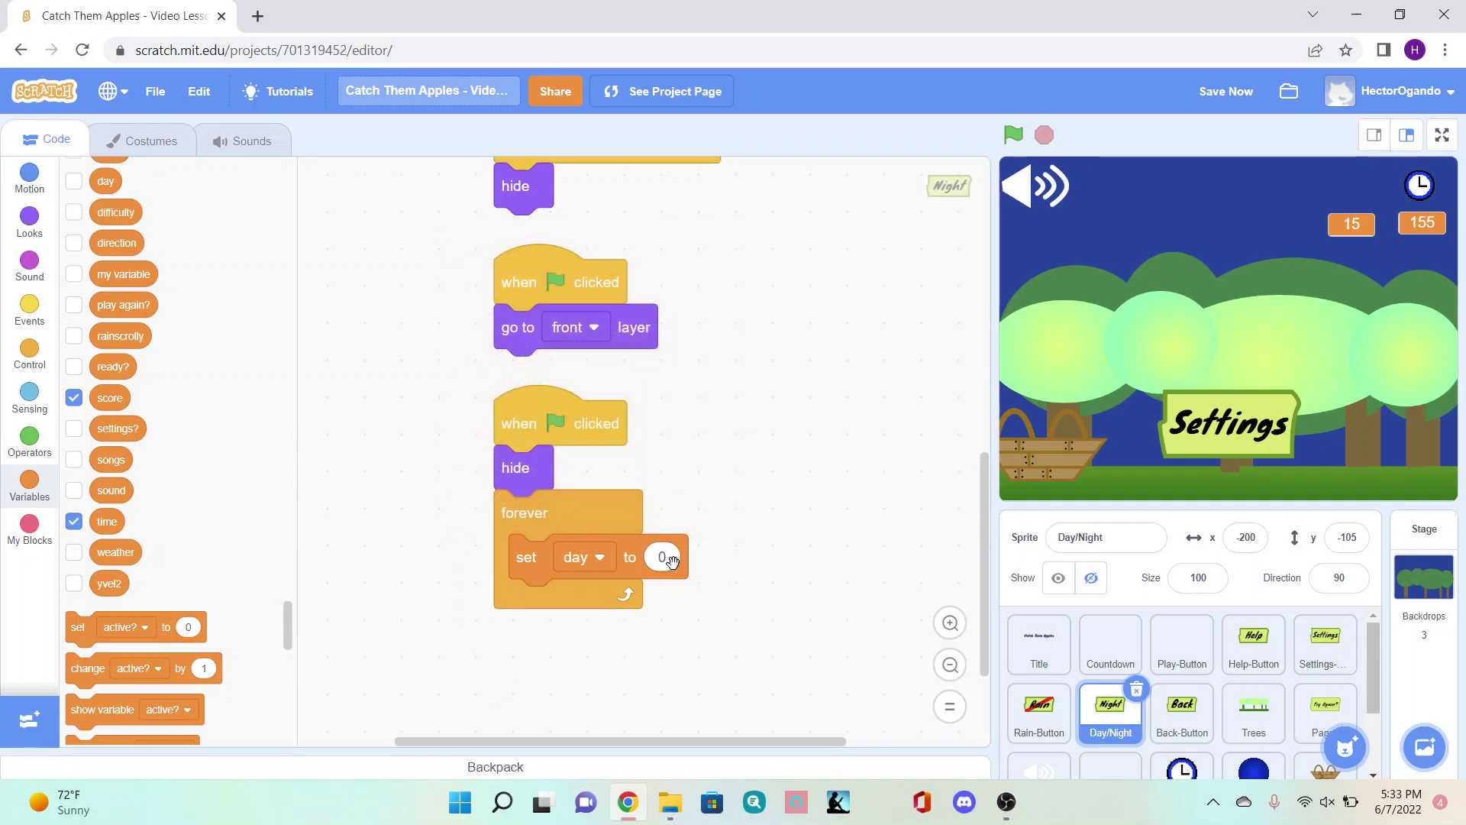
left_click(664, 558)
type("ay")
left_click(876, 546)
In the loop, switch to the Day costume and add an empty wait until.
left_click(29, 218)
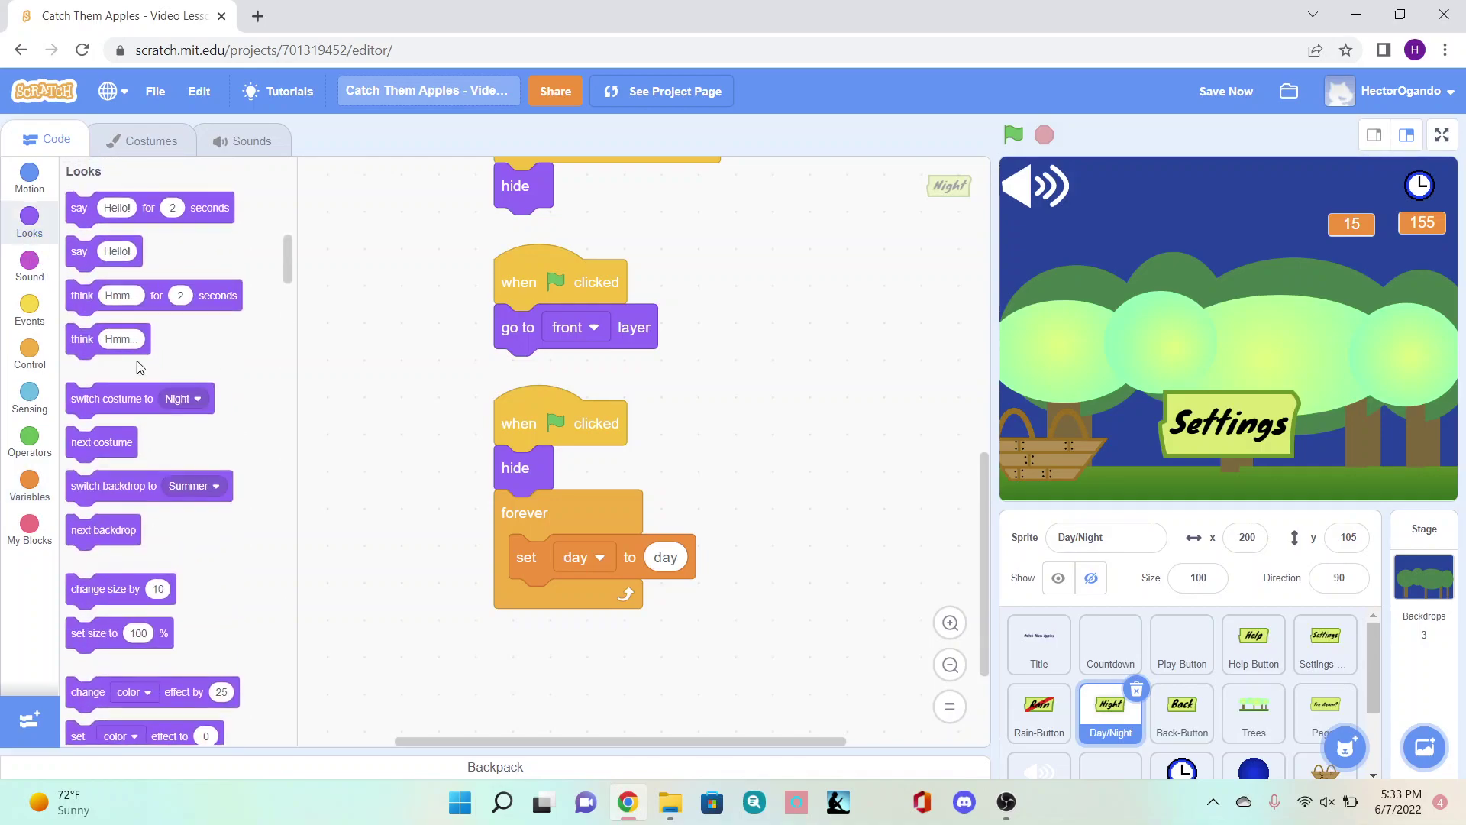
mouse_move(111, 399)
left_mouse_down()
mouse_move(559, 687)
mouse_move(550, 603)
left_mouse_up()
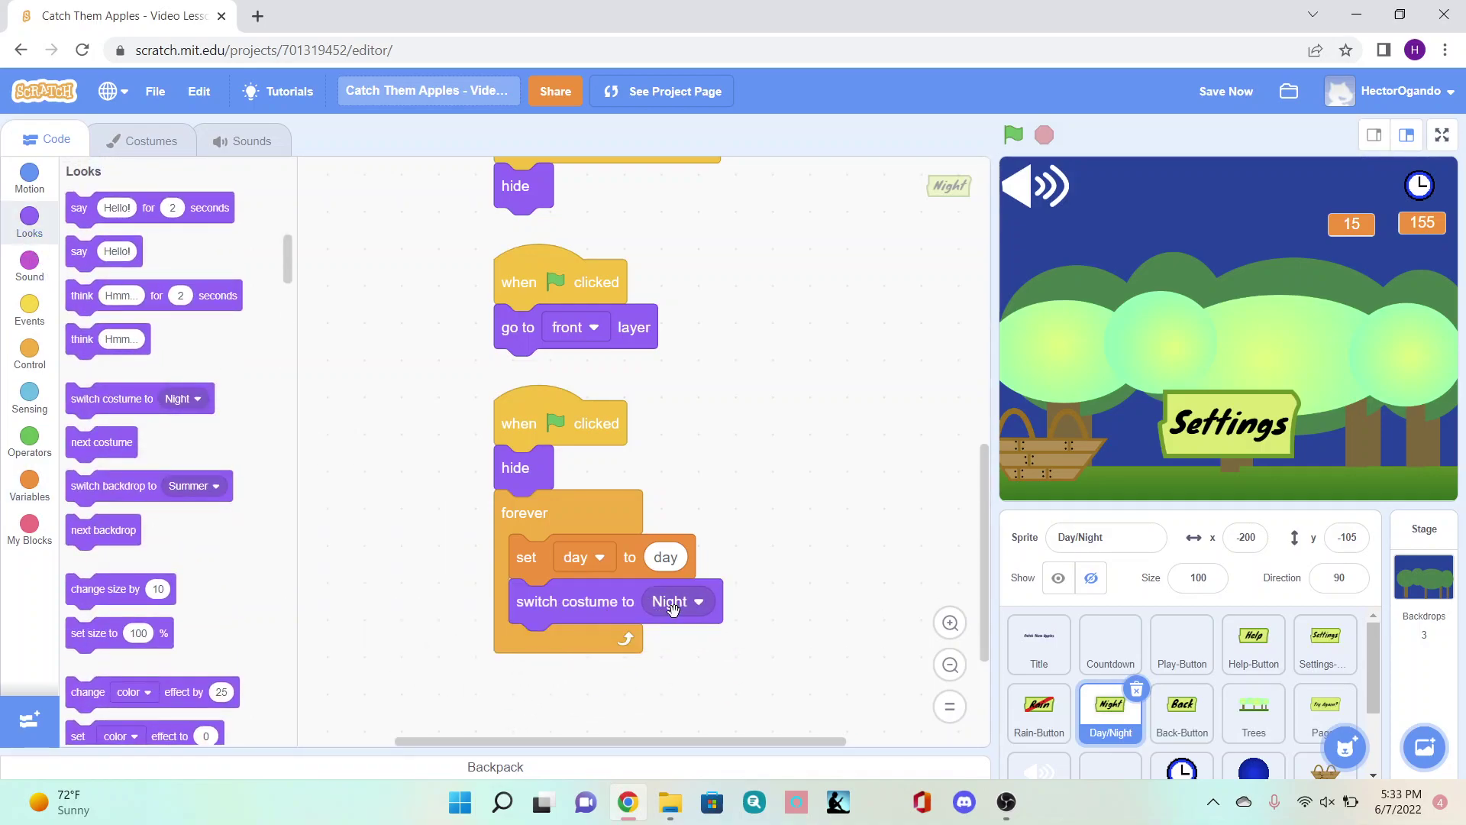
left_click(696, 601)
left_click(664, 661)
scroll(753, 663, "down", 2)
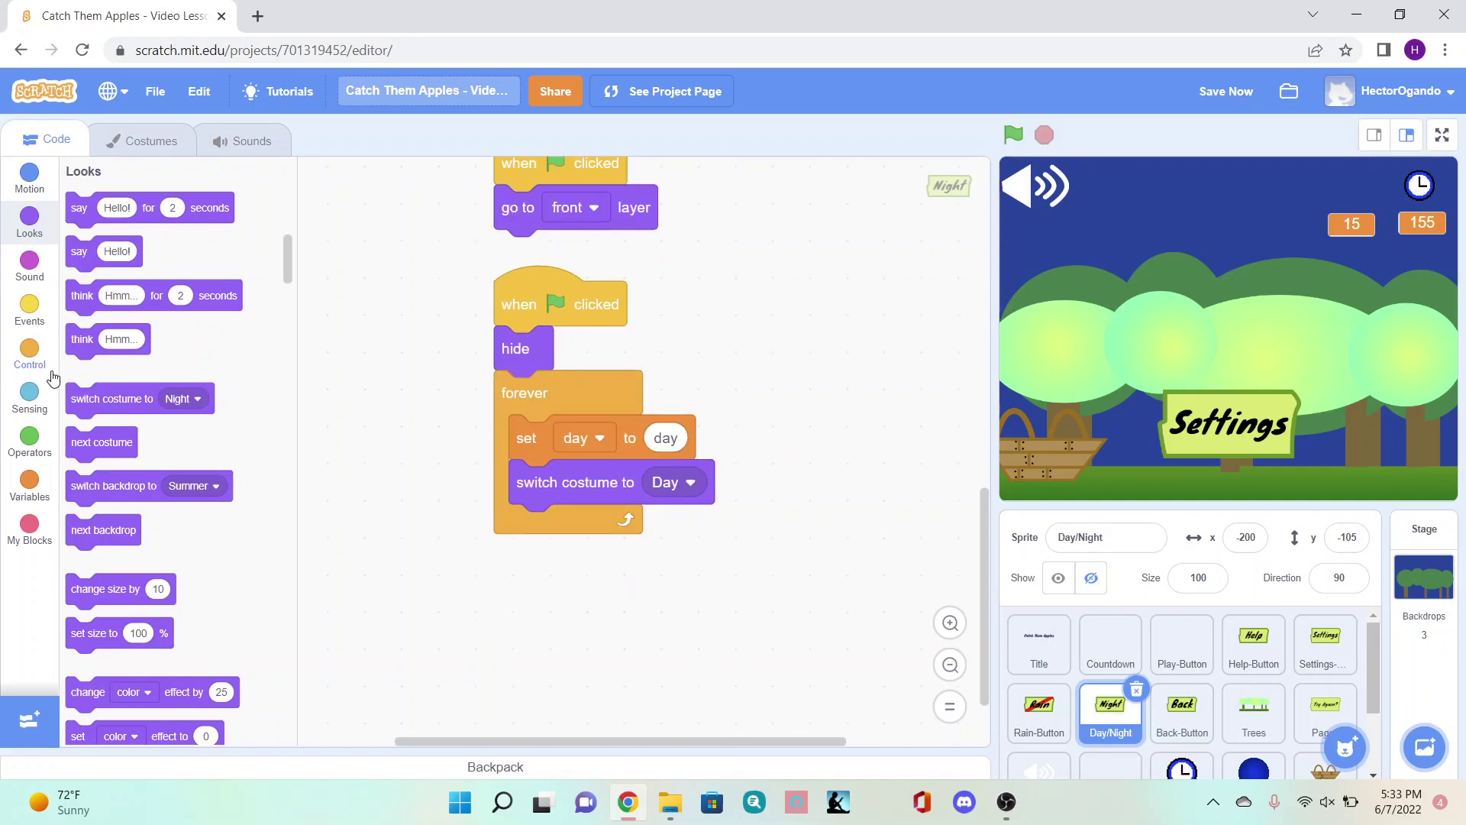
left_click(31, 354)
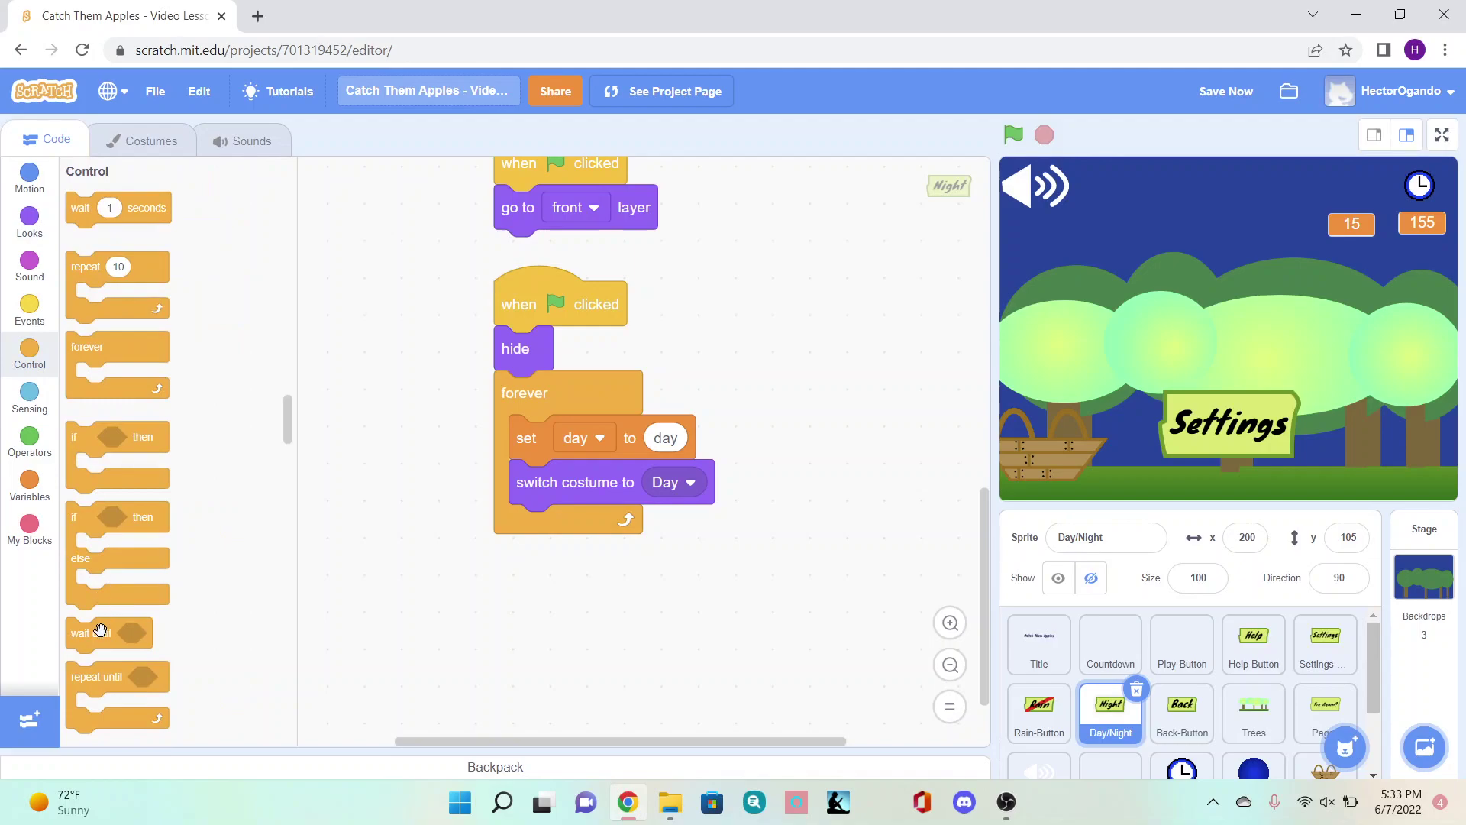
mouse_move(92, 633)
left_mouse_down()
mouse_move(344, 653)
mouse_move(550, 550)
left_mouse_up()
left_click_drag(588, 664, 530, 651)
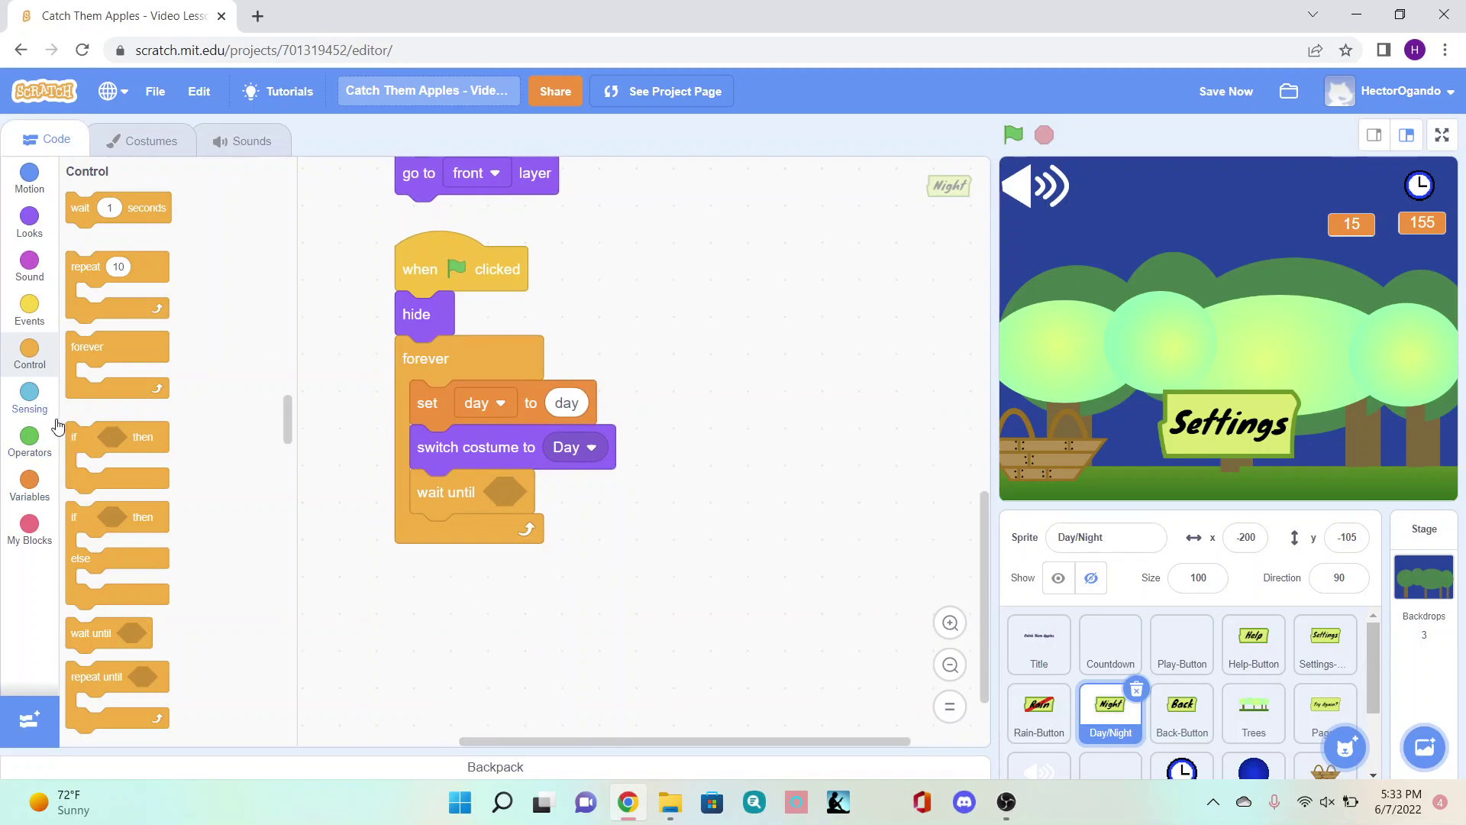
Assemble a loose 'touching mouse-pointer and mouse down?' condition on the canvas.
left_click(30, 439)
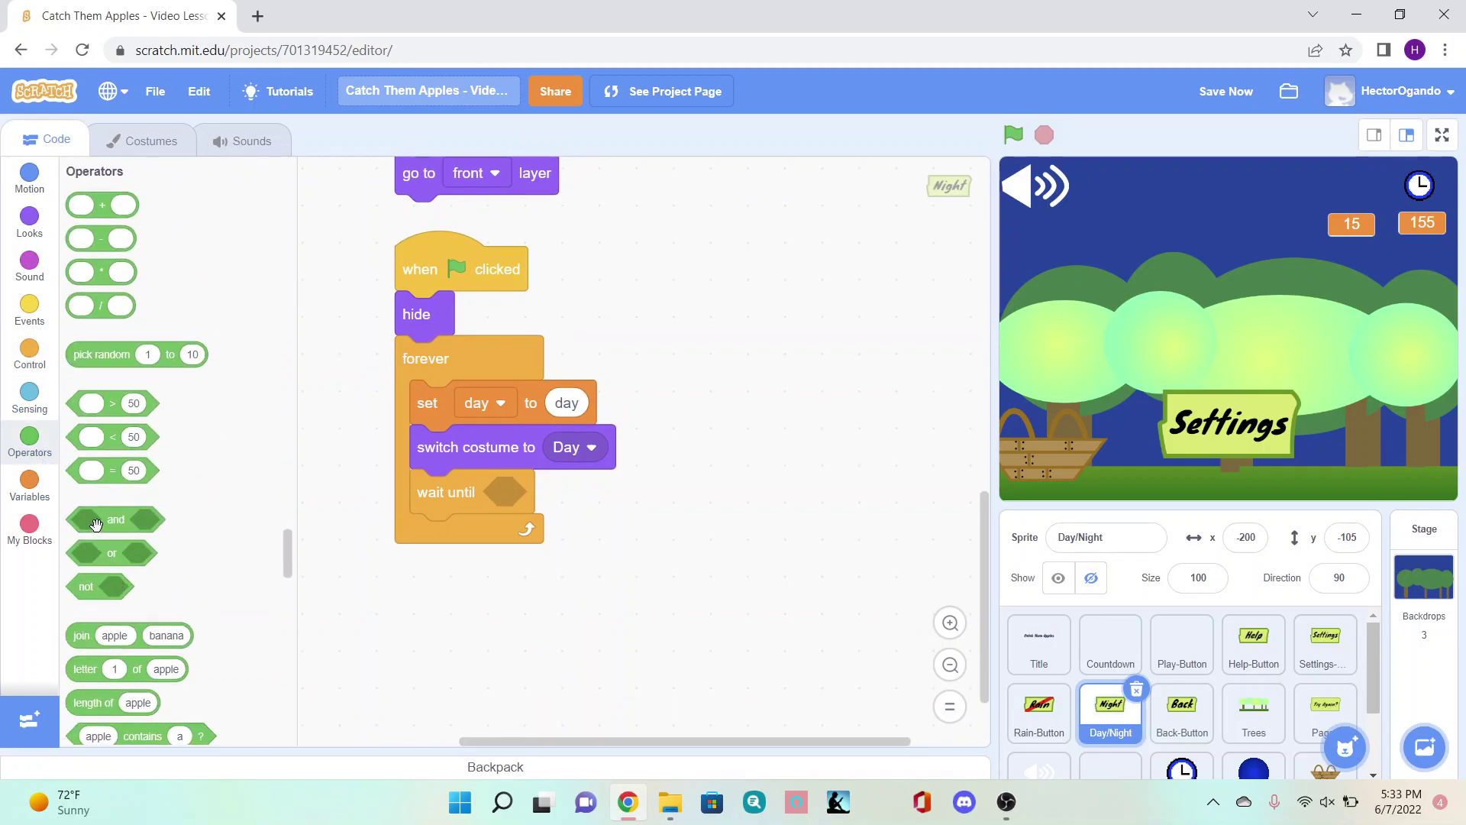
left_click_drag(96, 522, 759, 387)
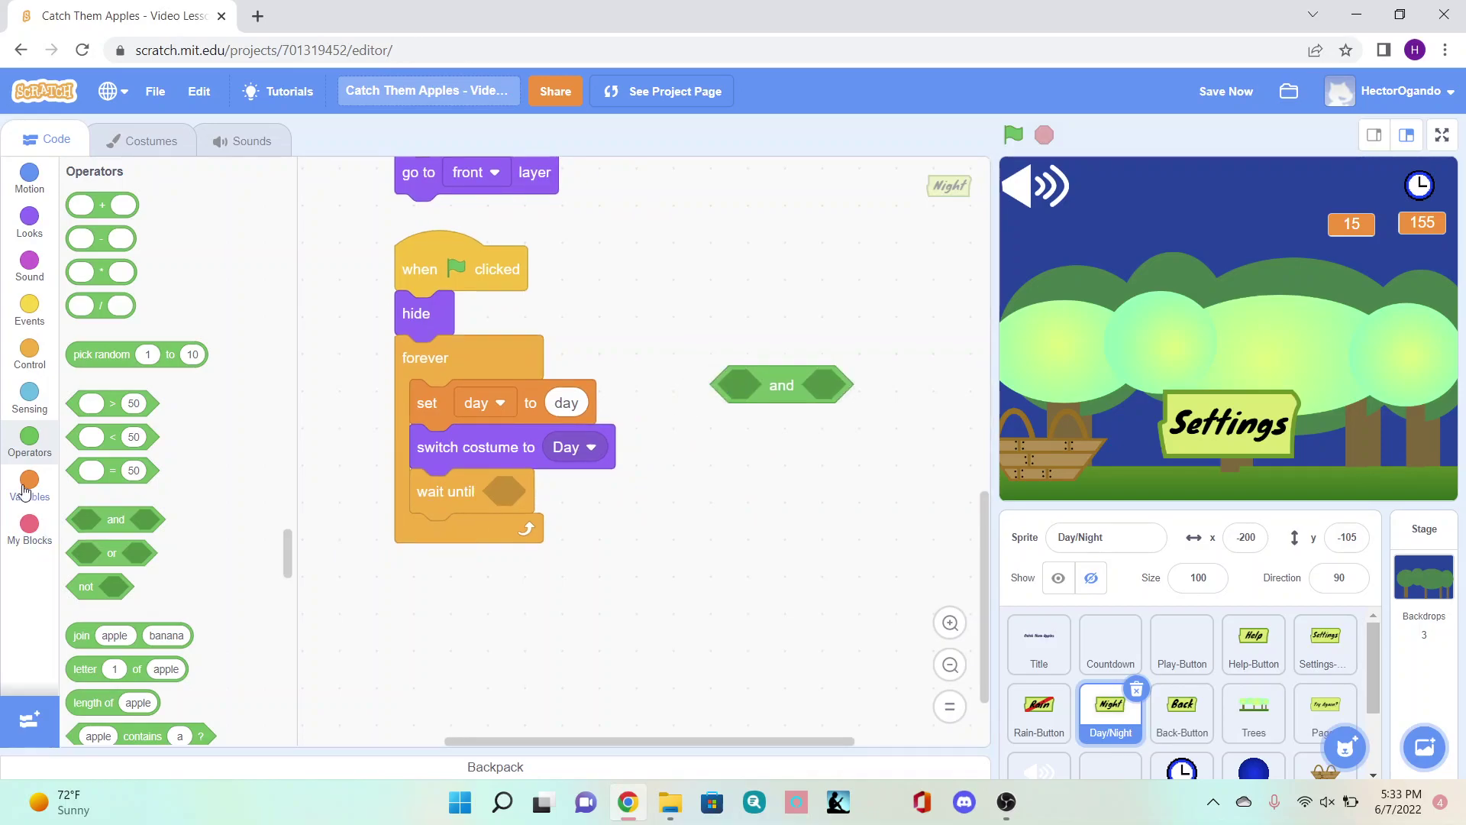
left_click(30, 401)
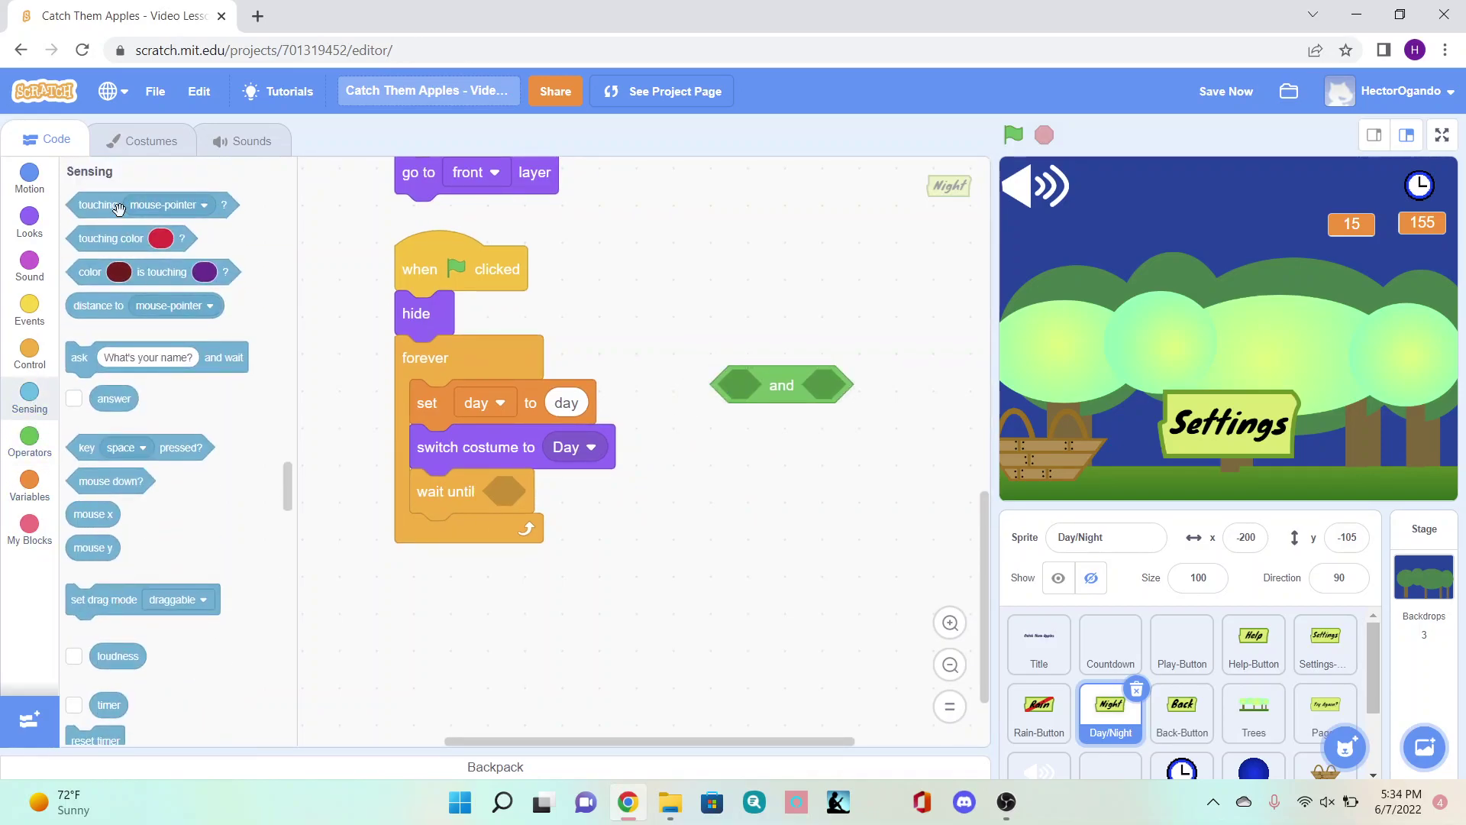
left_click_drag(103, 204, 746, 386)
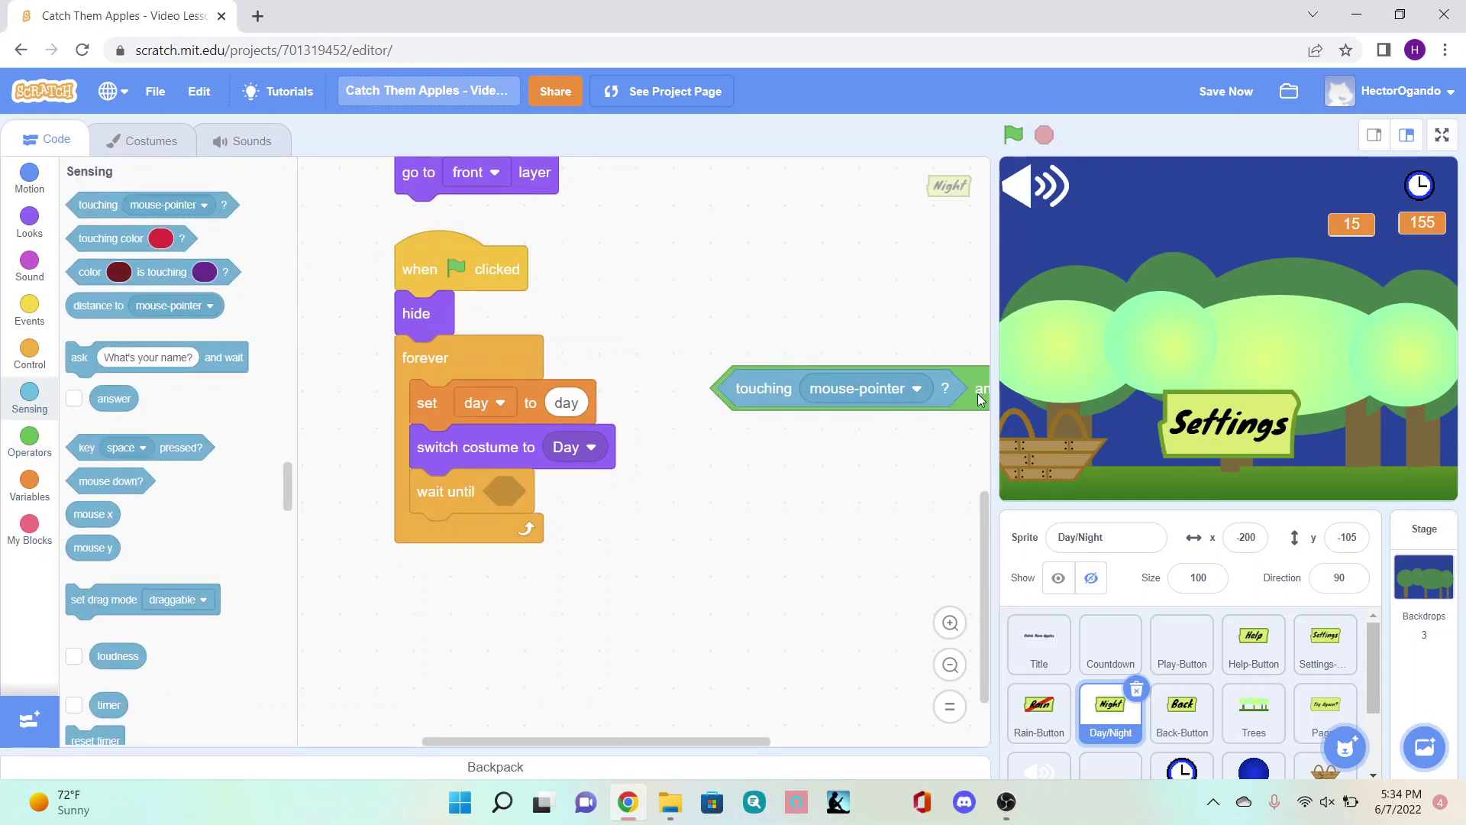
left_click(949, 666)
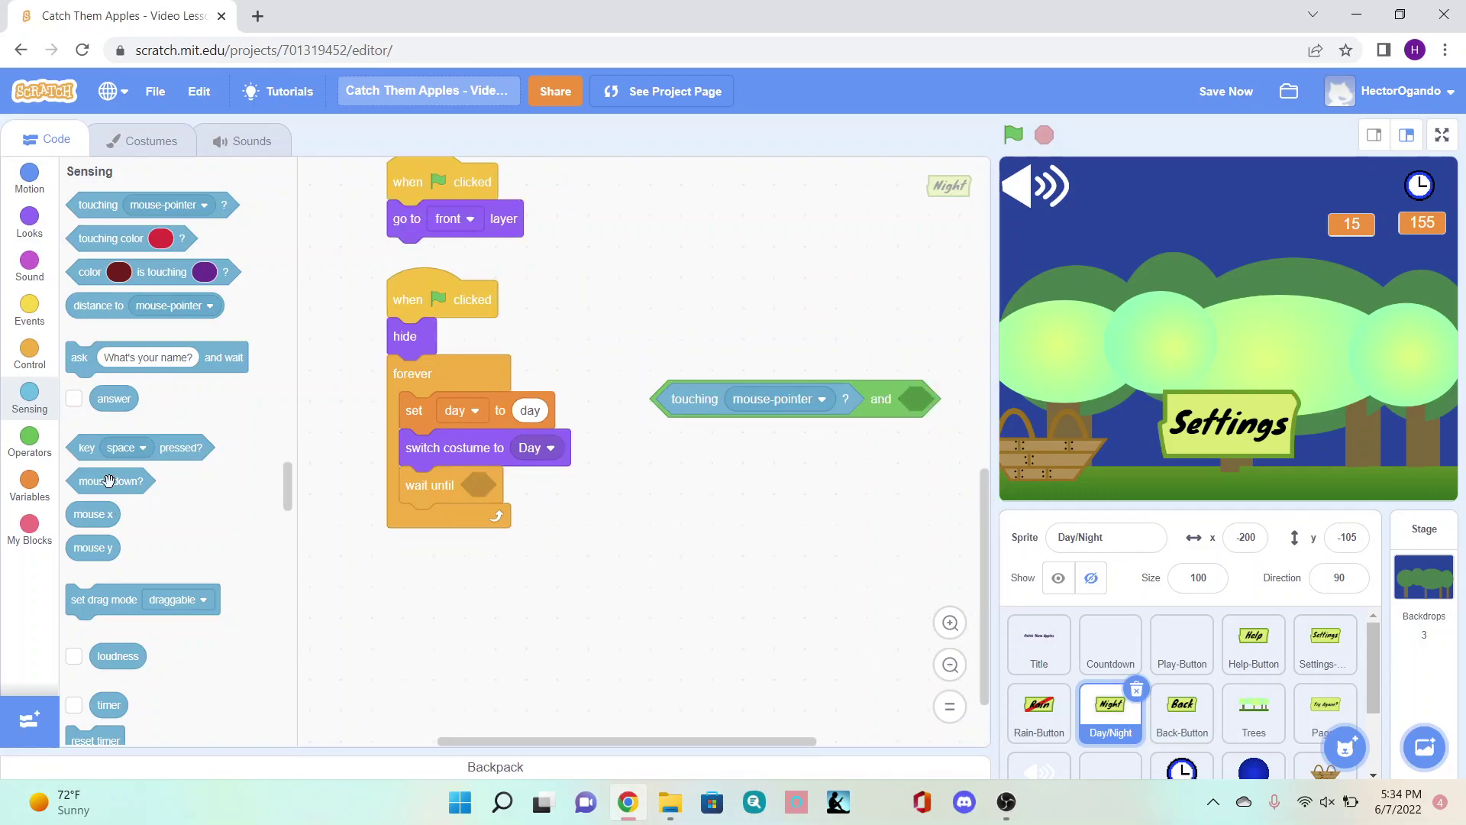
left_click_drag(110, 480, 922, 400)
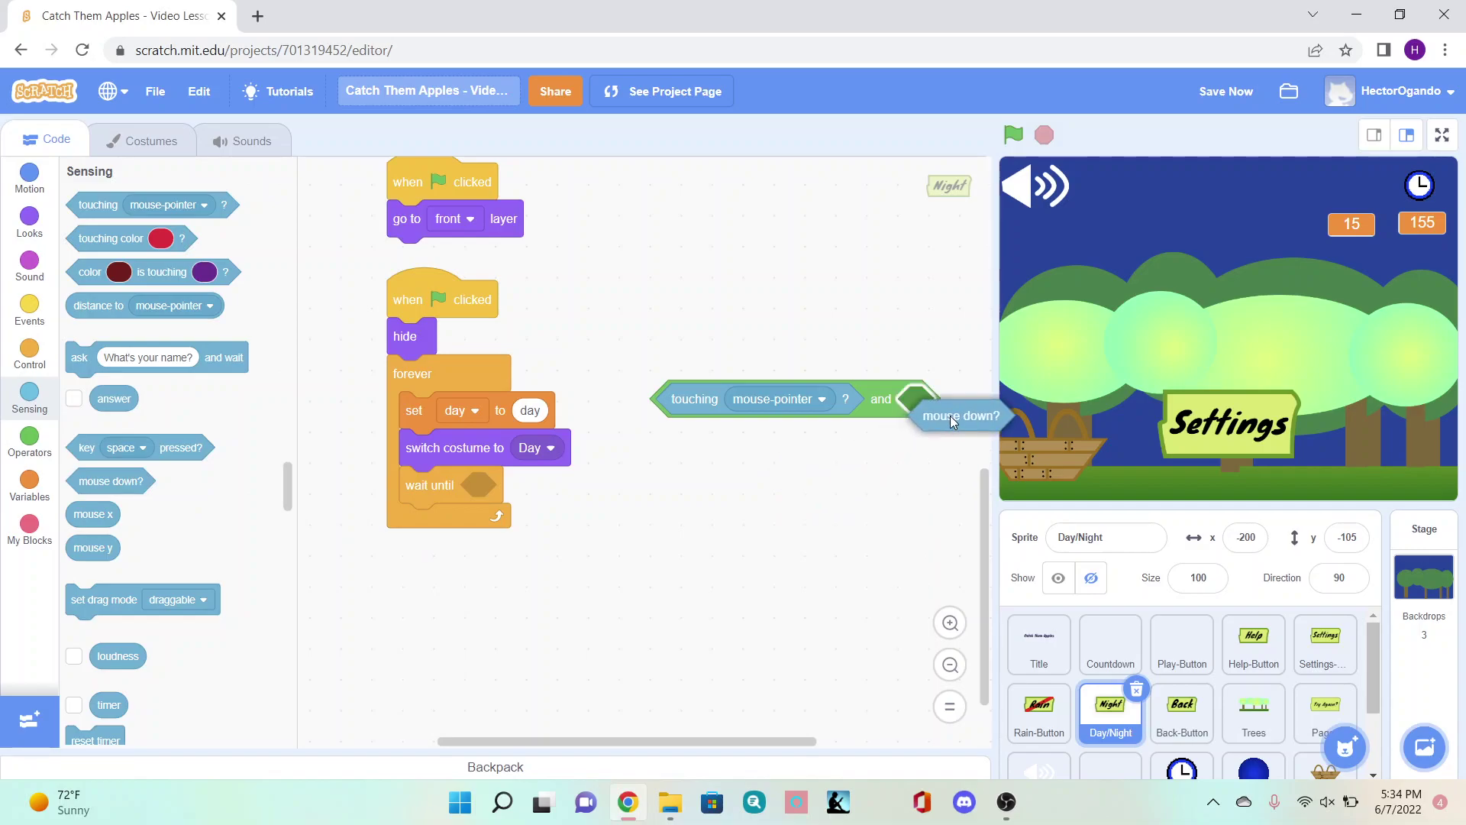
left_click_drag(883, 399, 841, 387)
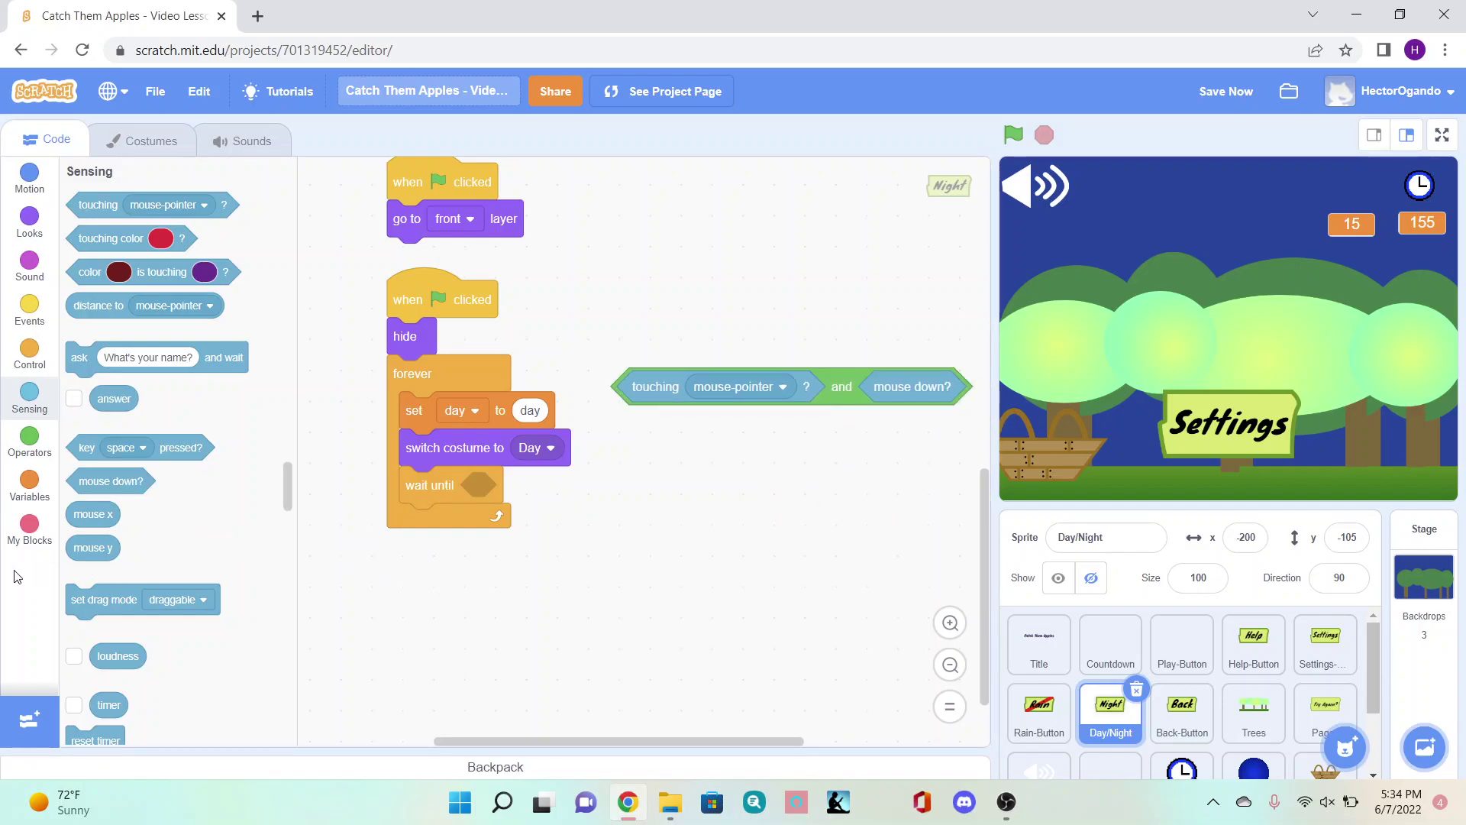
Fill the wait until with not (touching mouse-pointer and mouse down), duplicating the loose condition.
left_click(29, 437)
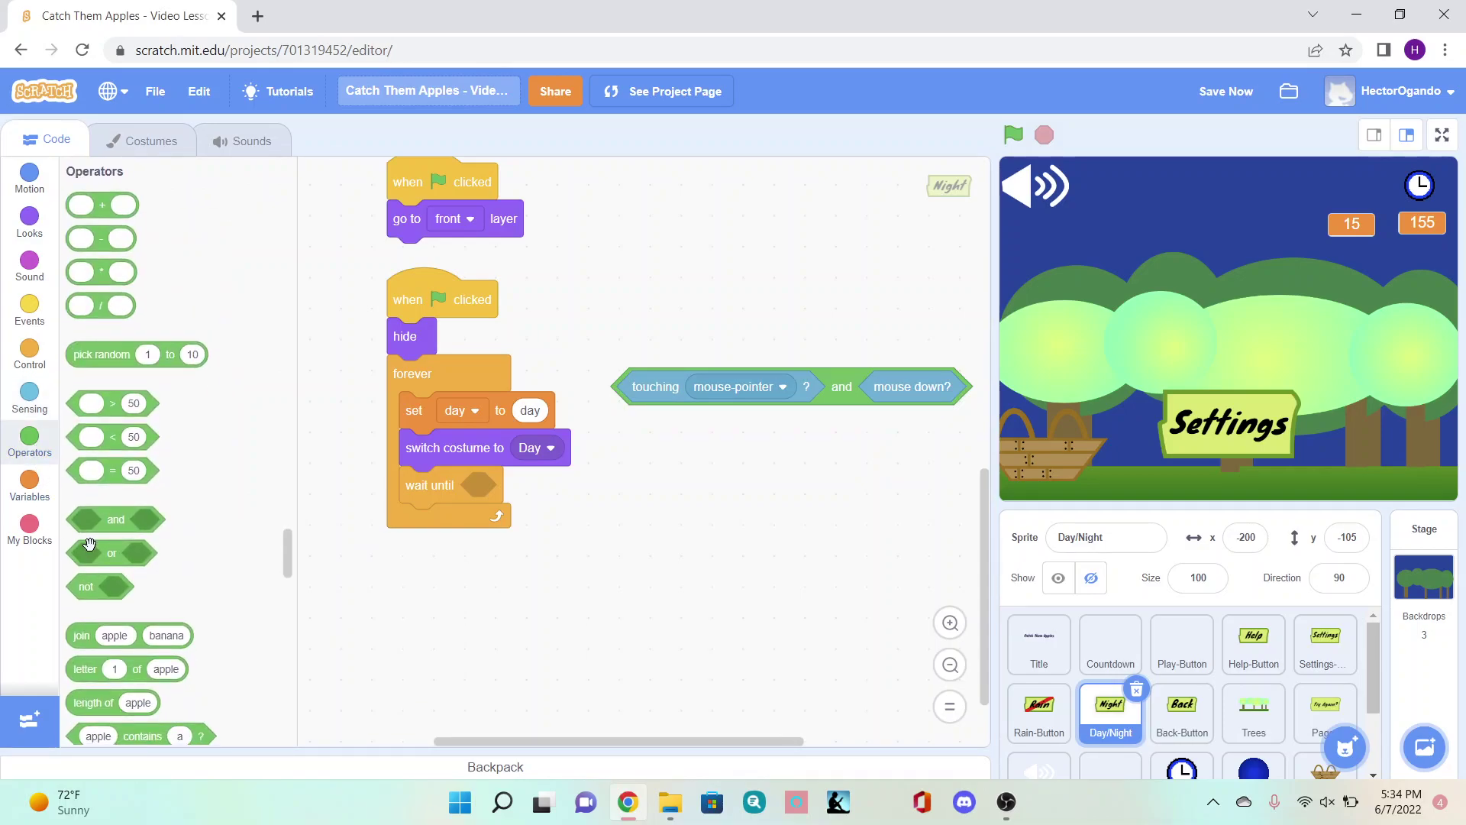
mouse_move(88, 587)
left_mouse_down()
mouse_move(382, 553)
mouse_move(504, 485)
left_mouse_up()
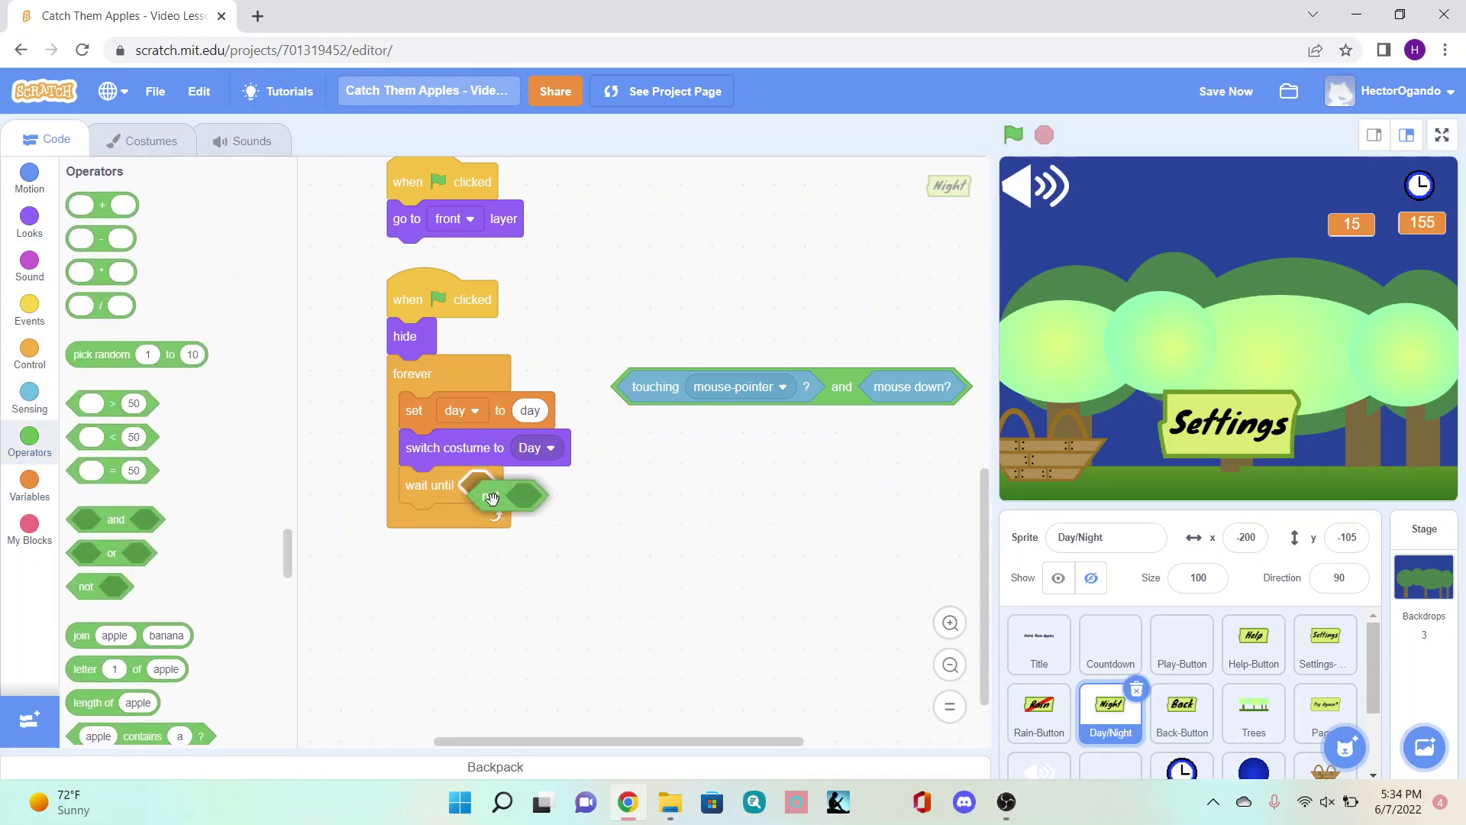
right_click(842, 386)
left_click(901, 407)
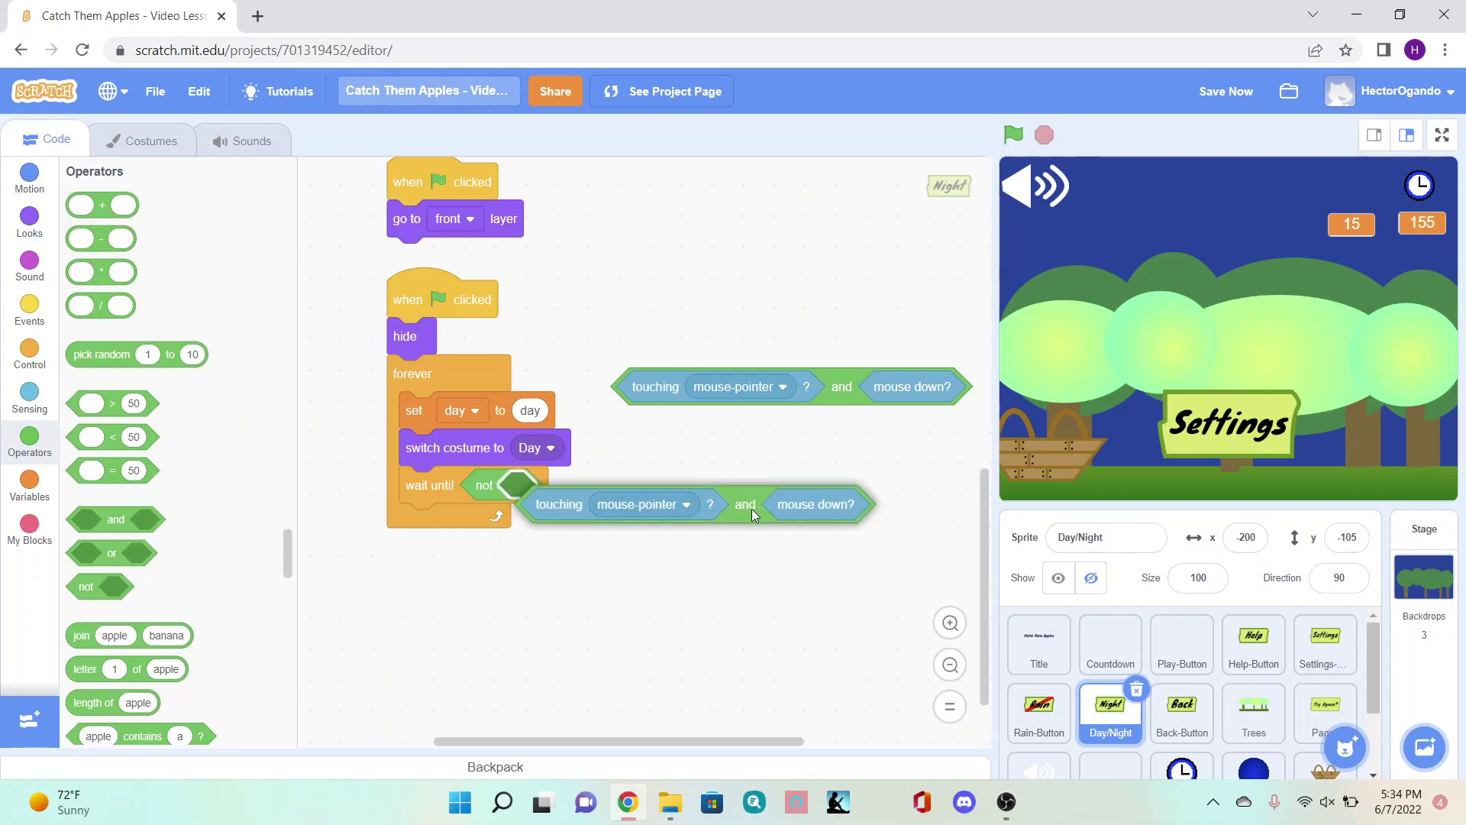
left_click(733, 499)
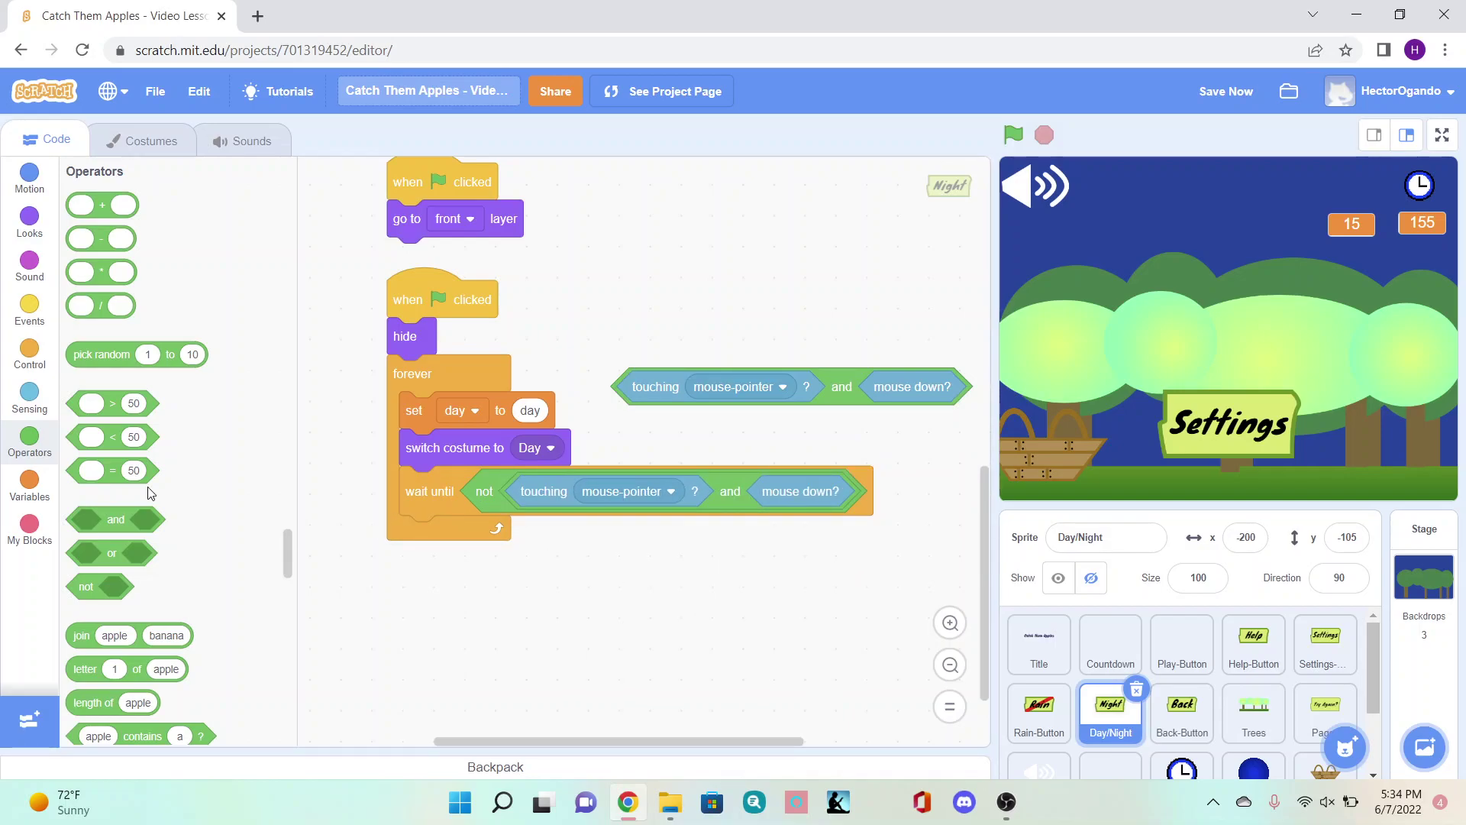
left_click(29, 356)
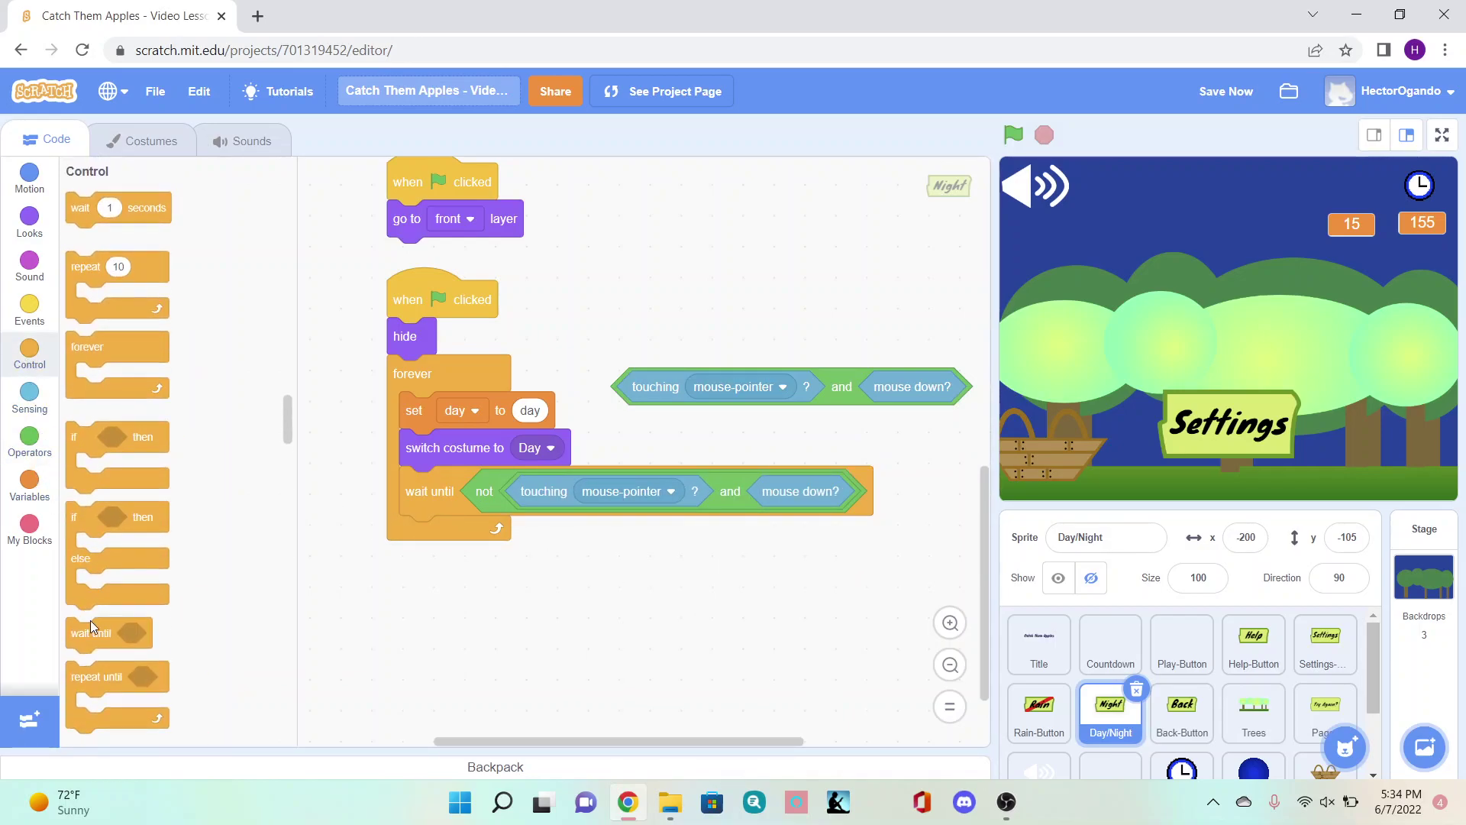
Add a second wait until holding settings? = 1 in the left slot of an and.
left_click_drag(91, 633, 430, 534)
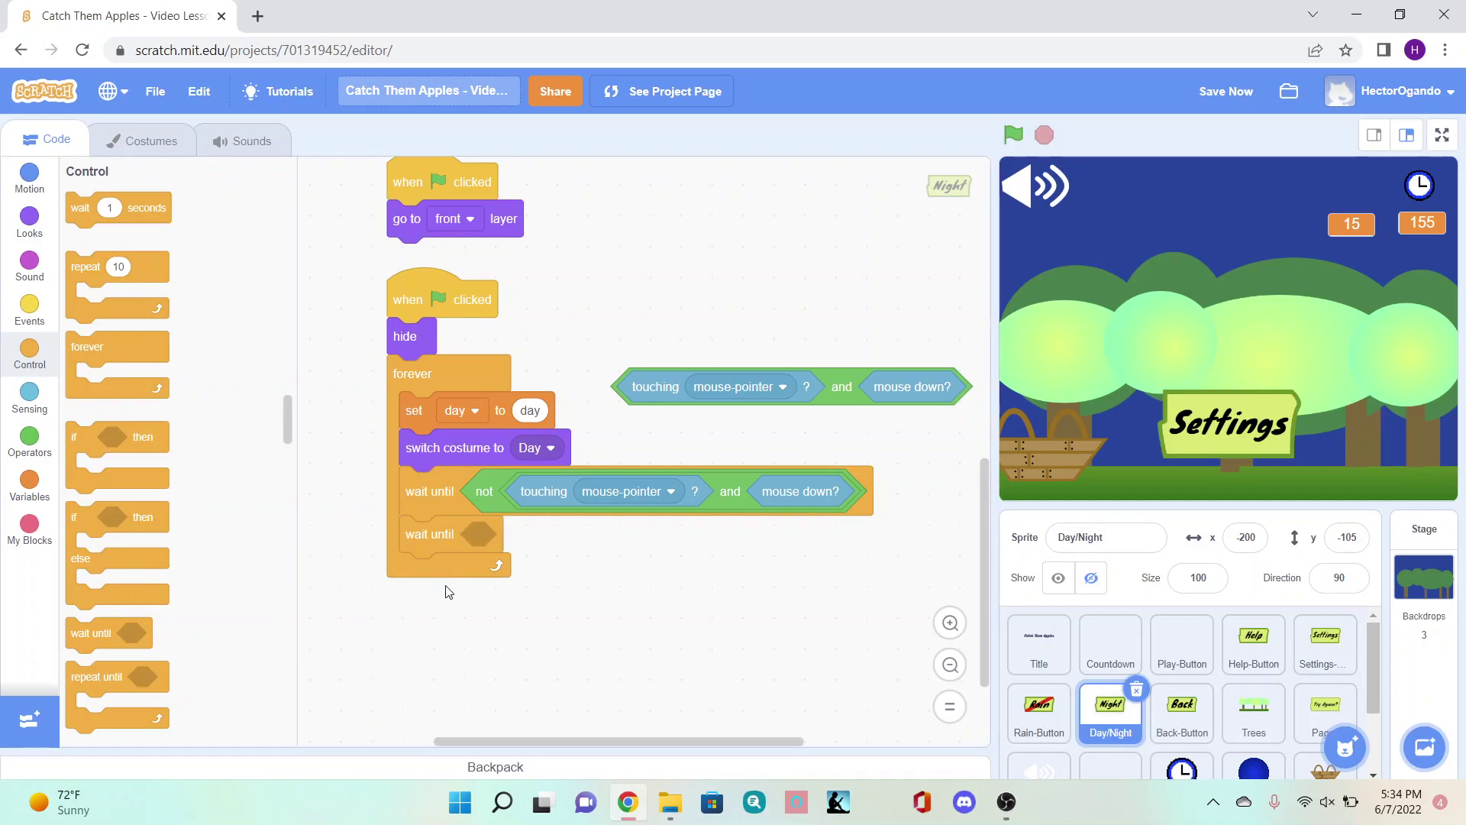
left_click(30, 441)
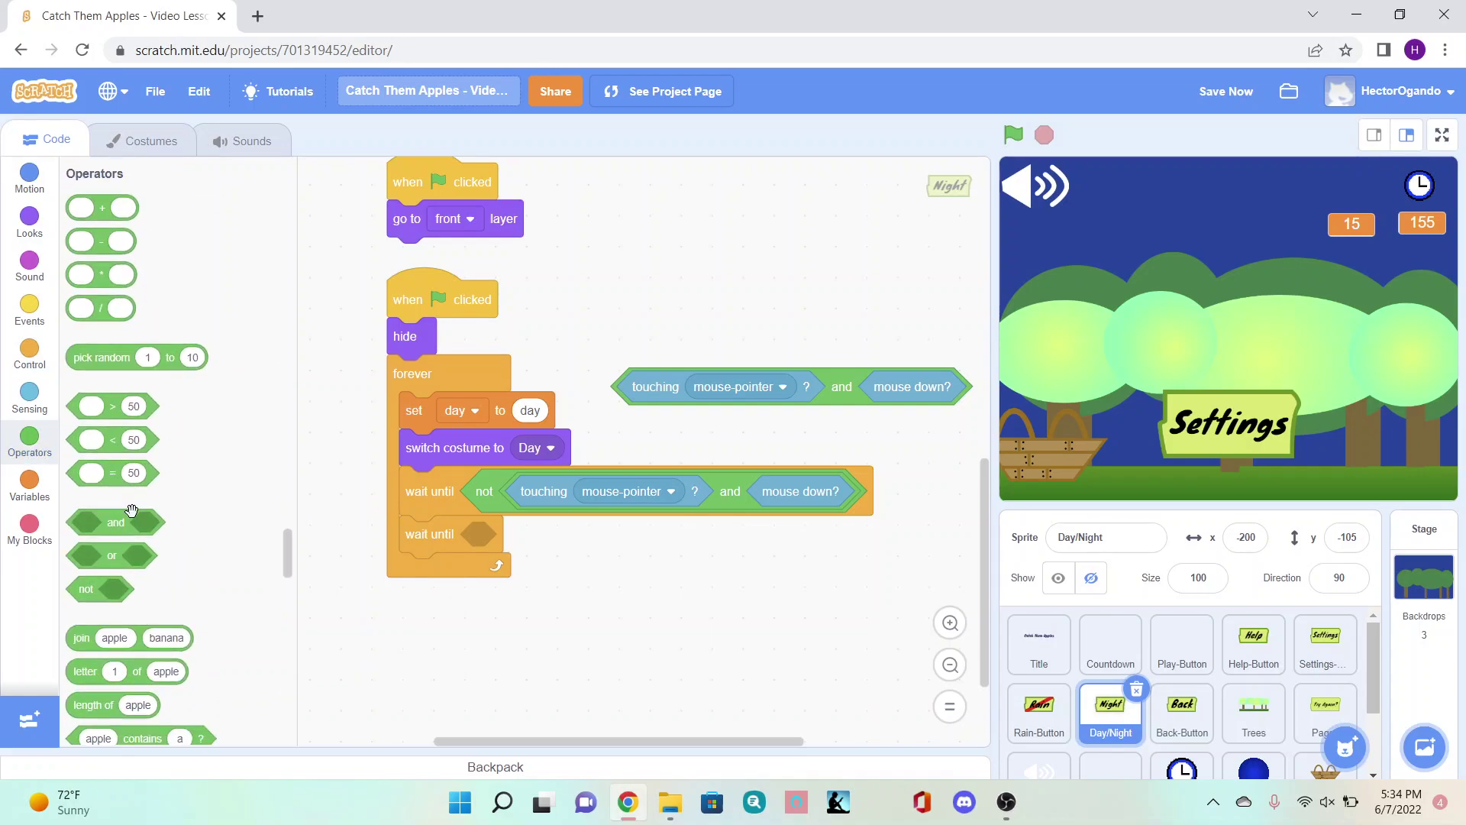
mouse_move(115, 518)
left_mouse_down()
mouse_move(364, 571)
mouse_move(493, 539)
left_mouse_up()
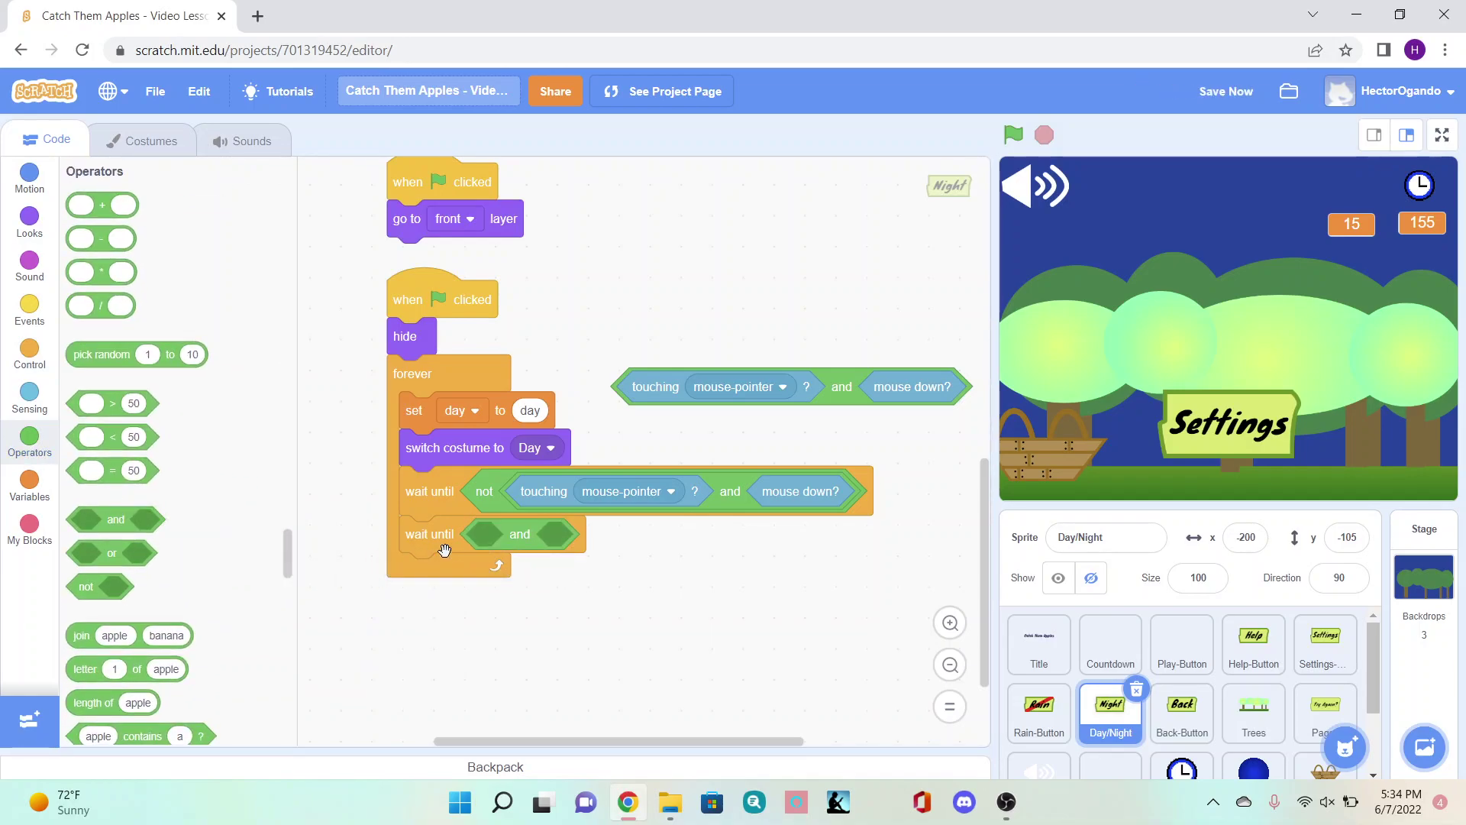
left_click_drag(110, 469, 505, 538)
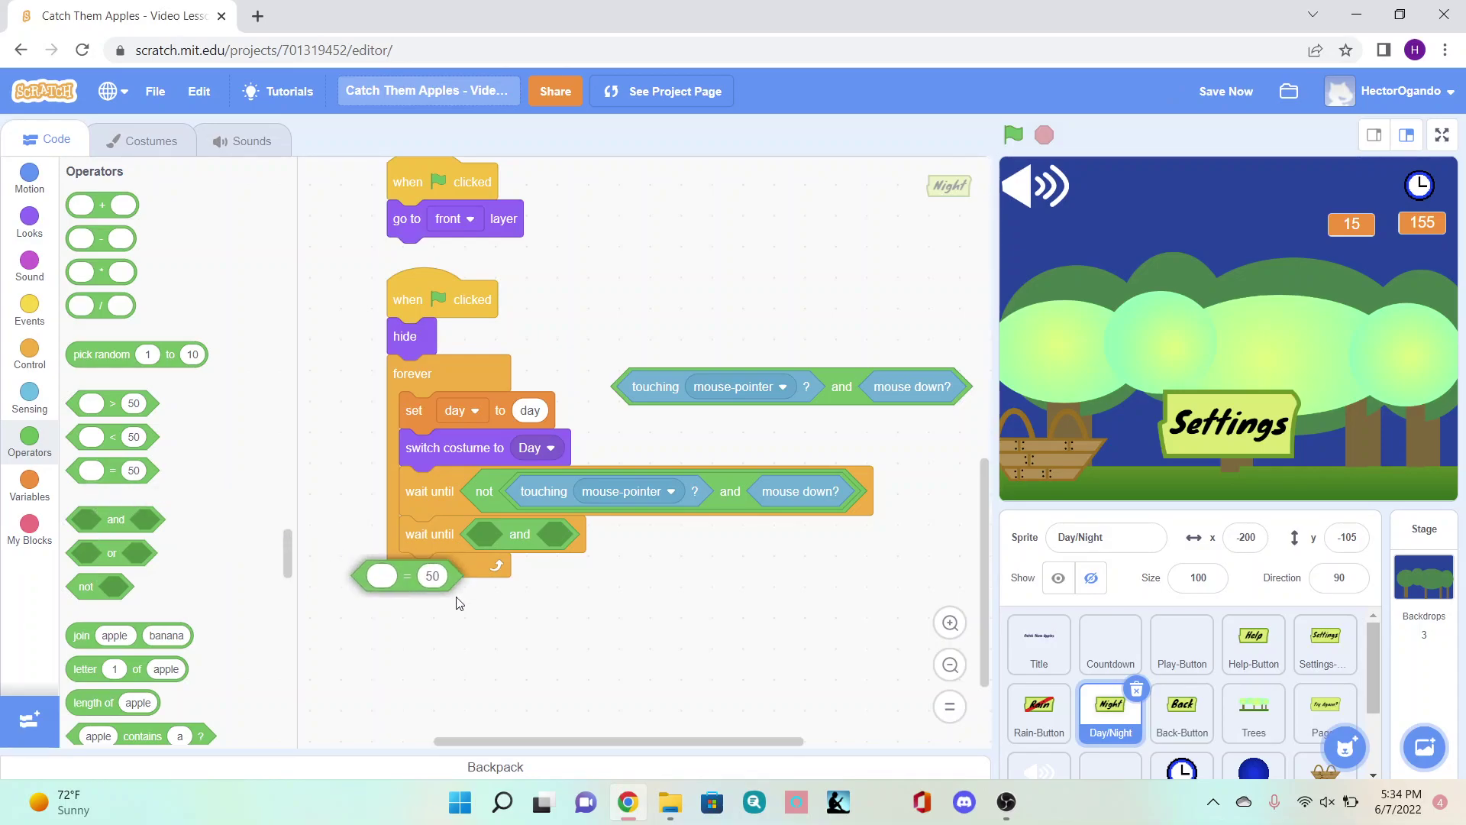
left_click(29, 487)
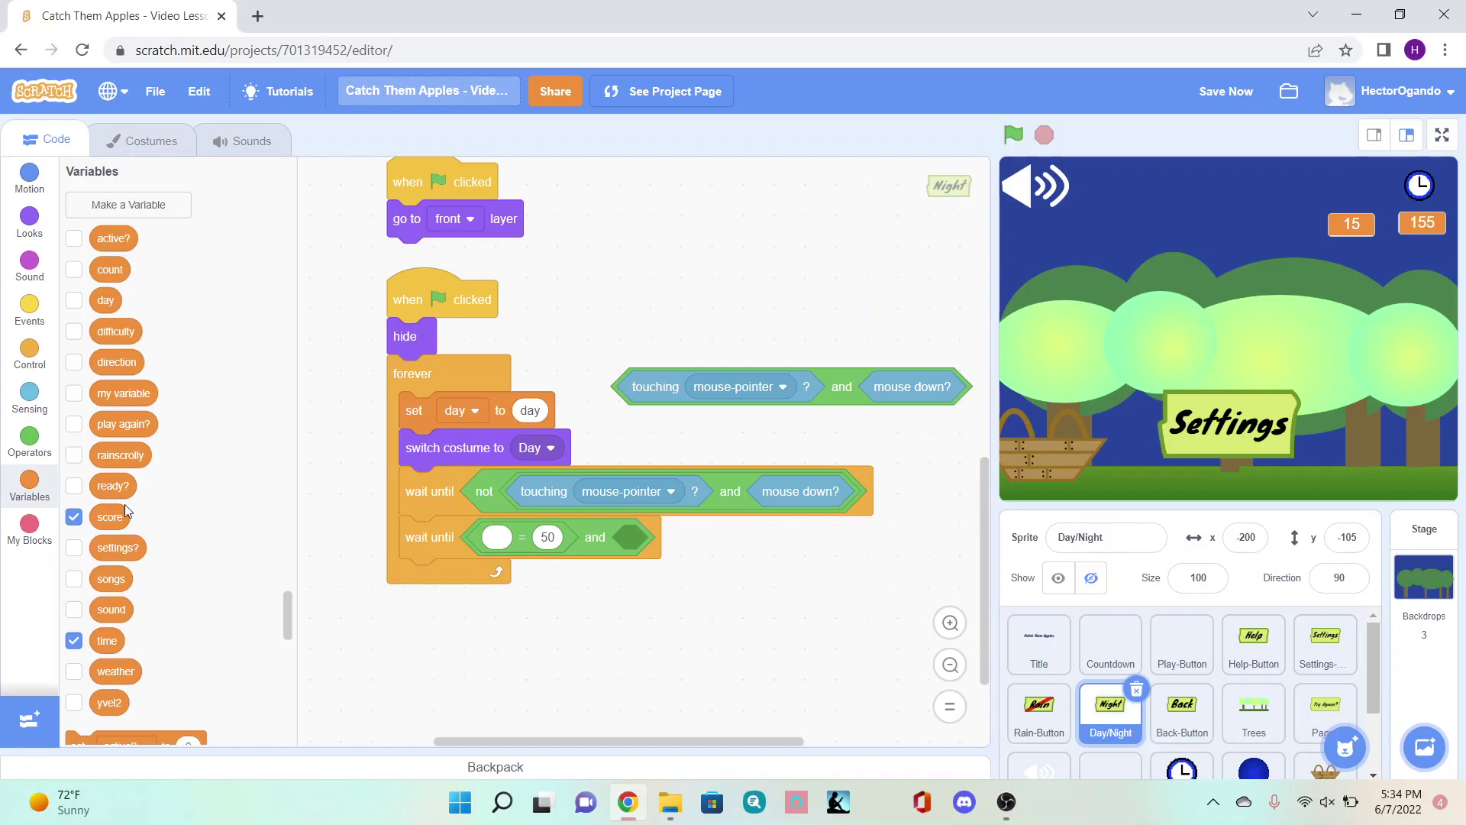
left_click_drag(117, 547, 505, 539)
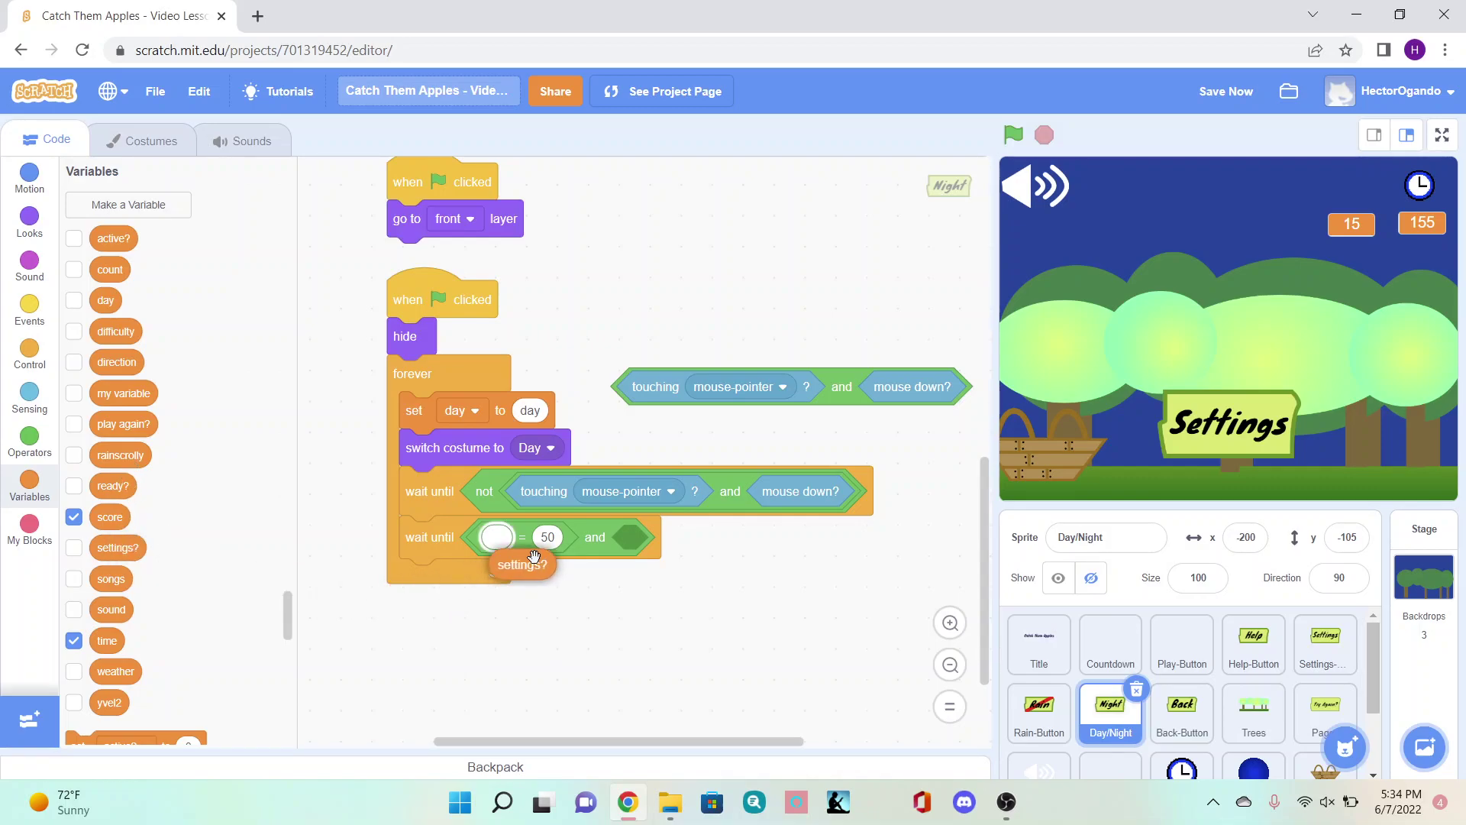
left_click(585, 541)
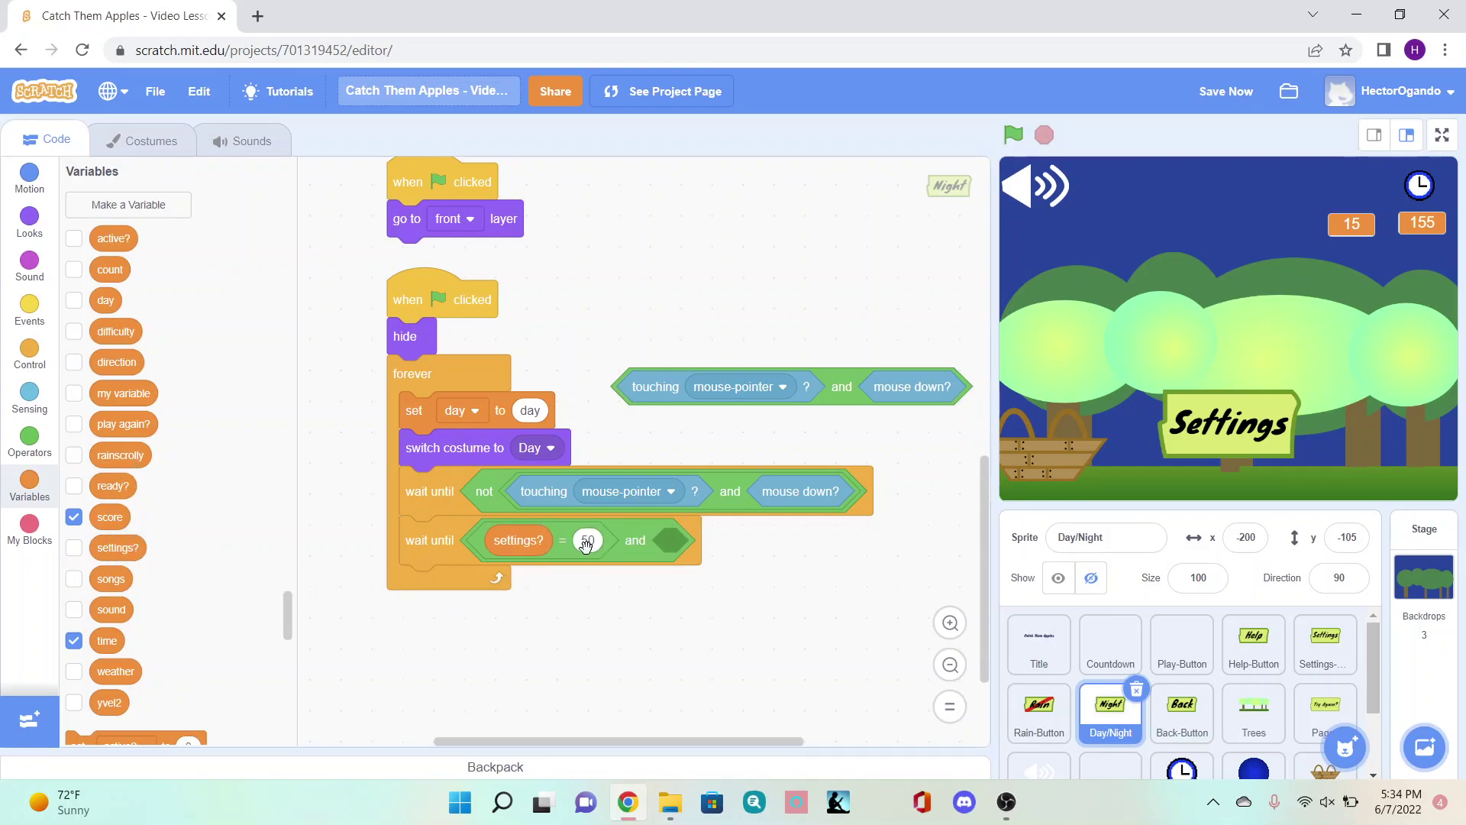
type("1")
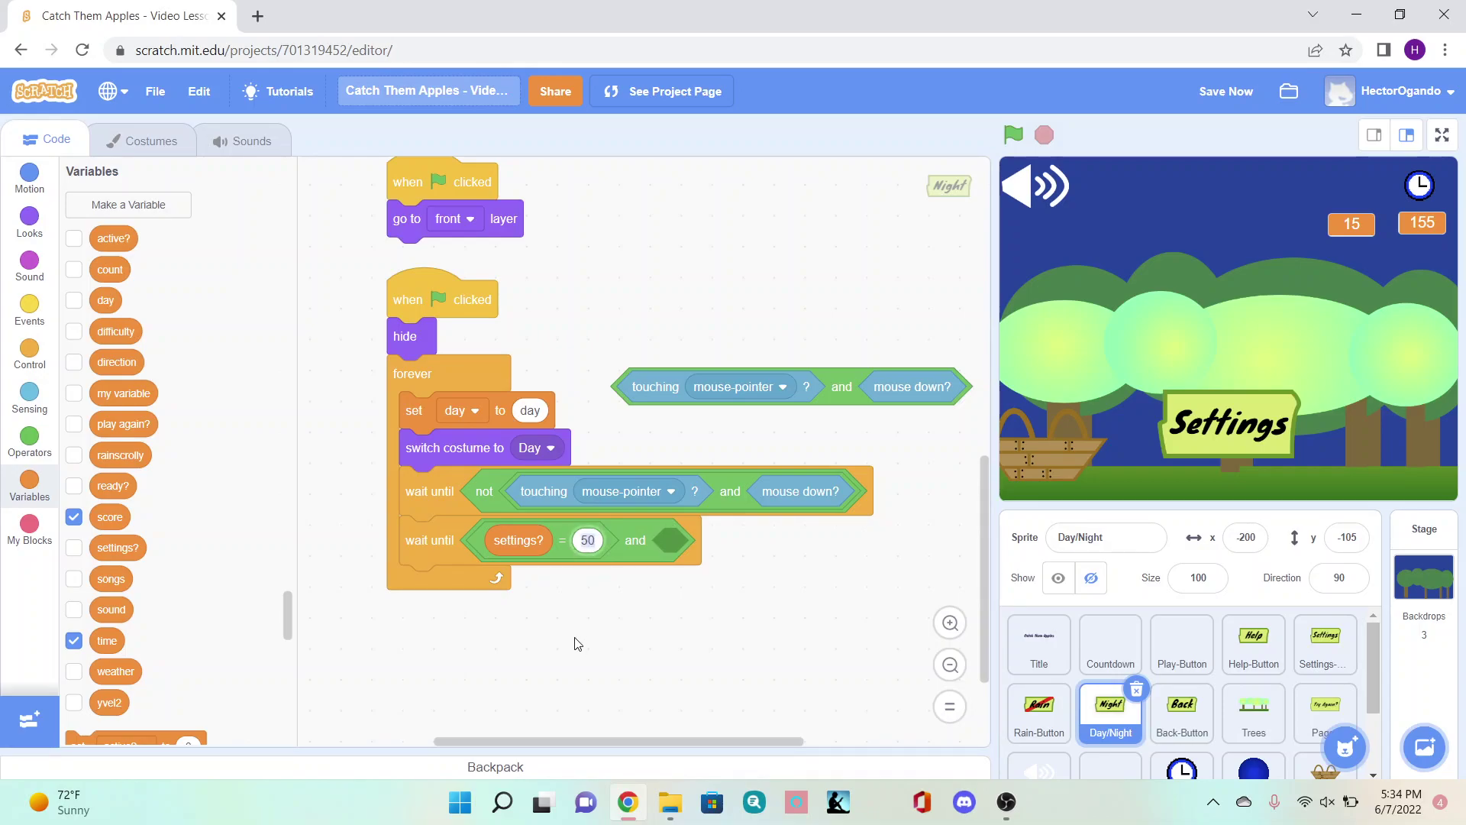
left_click(586, 689)
Put the touching-mouse-pointer-and-mouse-down condition in the and's right slot.
left_click_drag(826, 389, 871, 548)
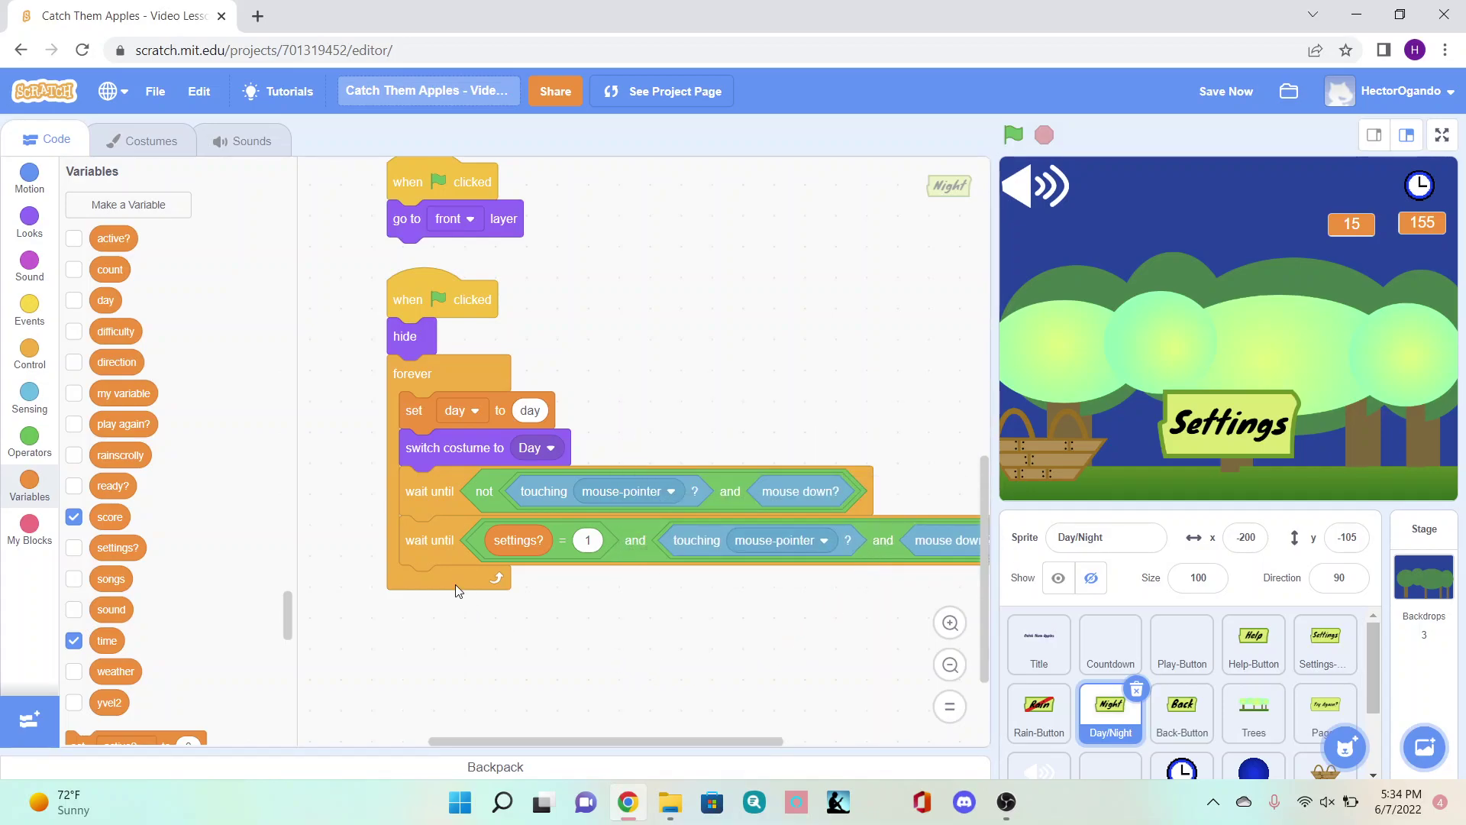
right_click(424, 495)
Duplicate the loop's blocks from 'set day' down and drop the copy at the loop's end.
left_click(633, 388)
right_click(412, 415)
left_click(440, 428)
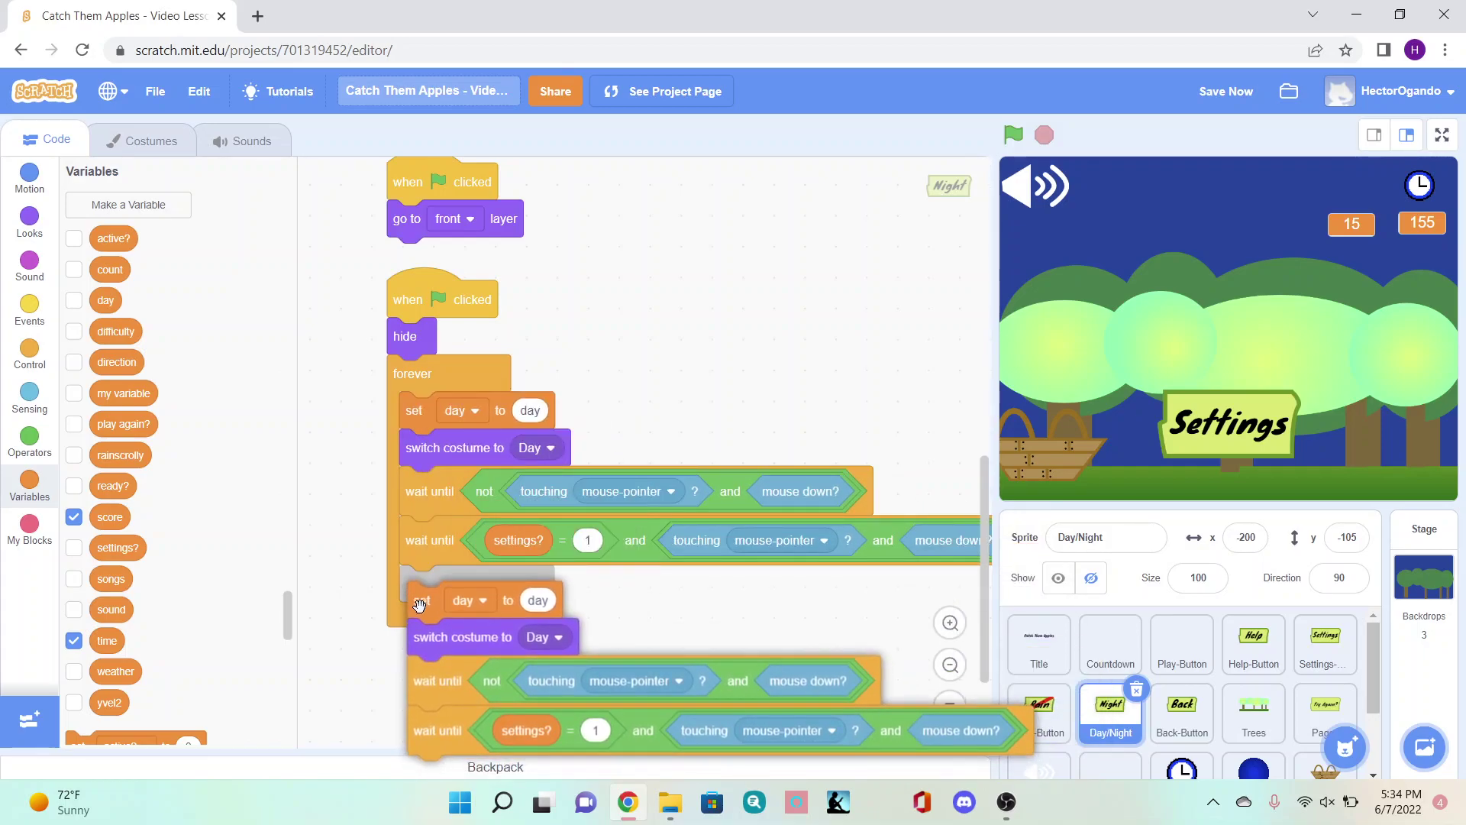
left_click(419, 604)
In the copy, set day to night and switch to the Night costume.
left_click(1013, 133)
scroll(654, 381, "down", 2)
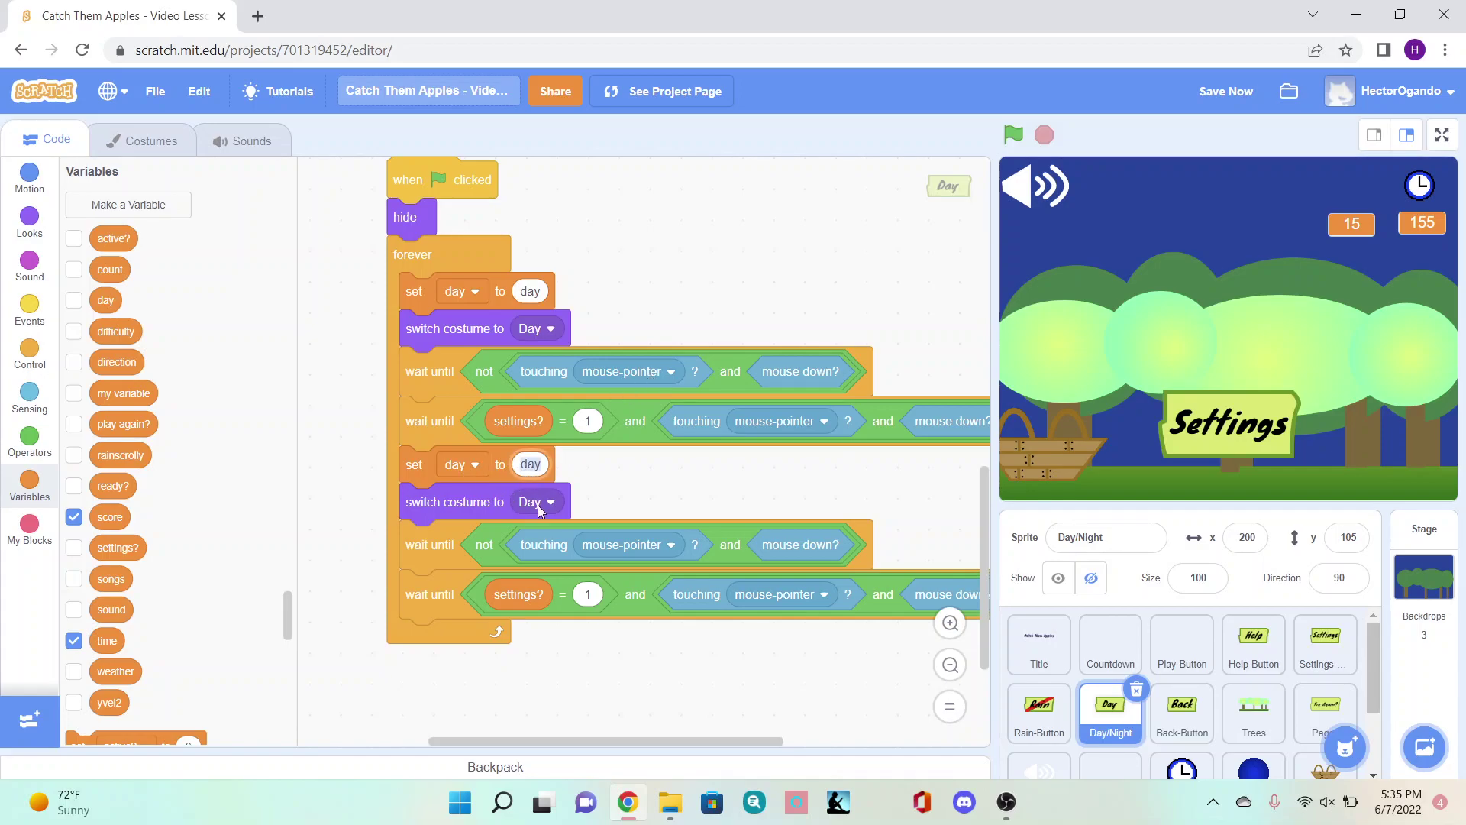
type("night")
left_click(538, 505)
left_click(527, 582)
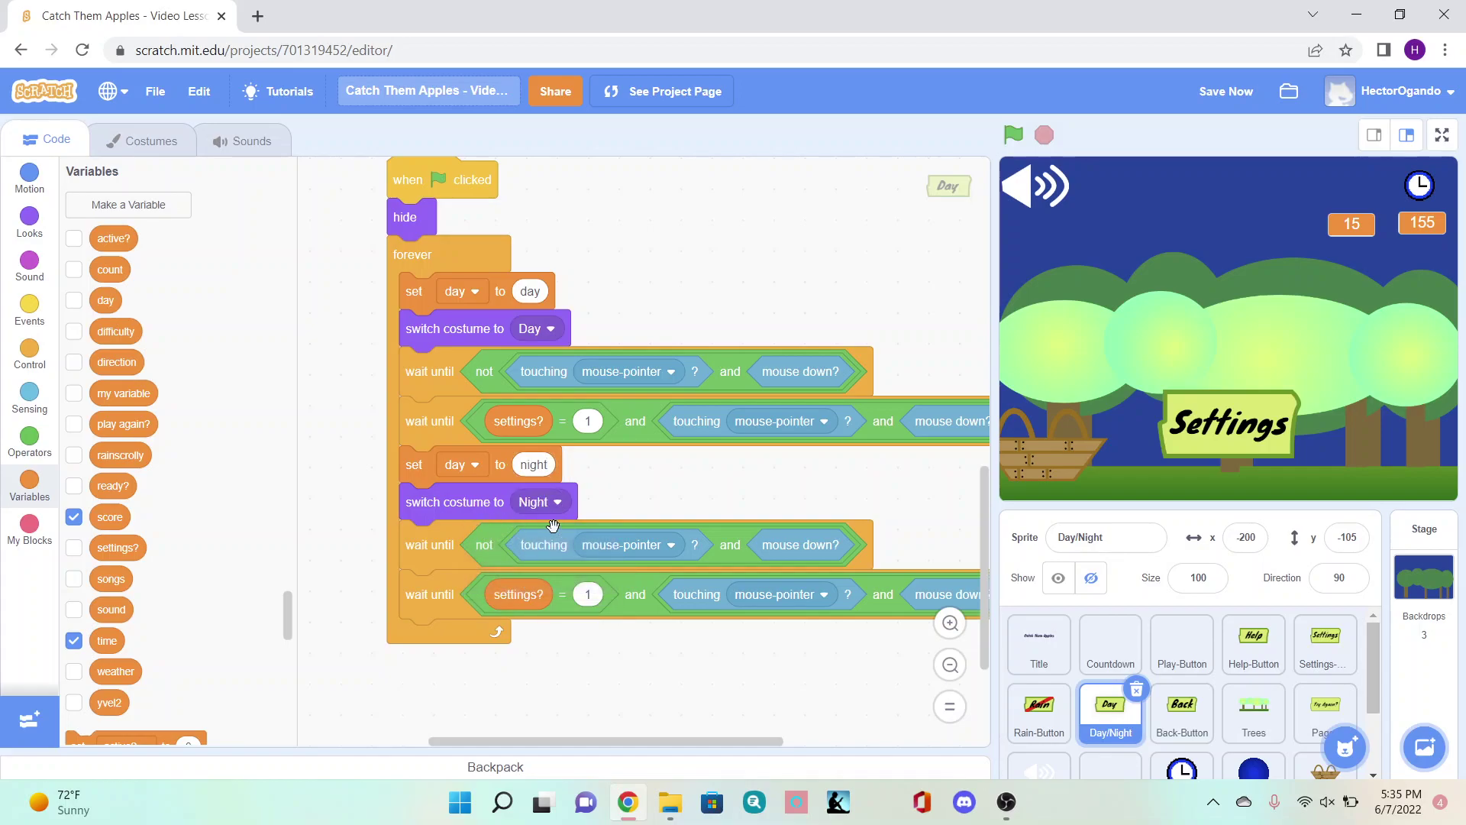